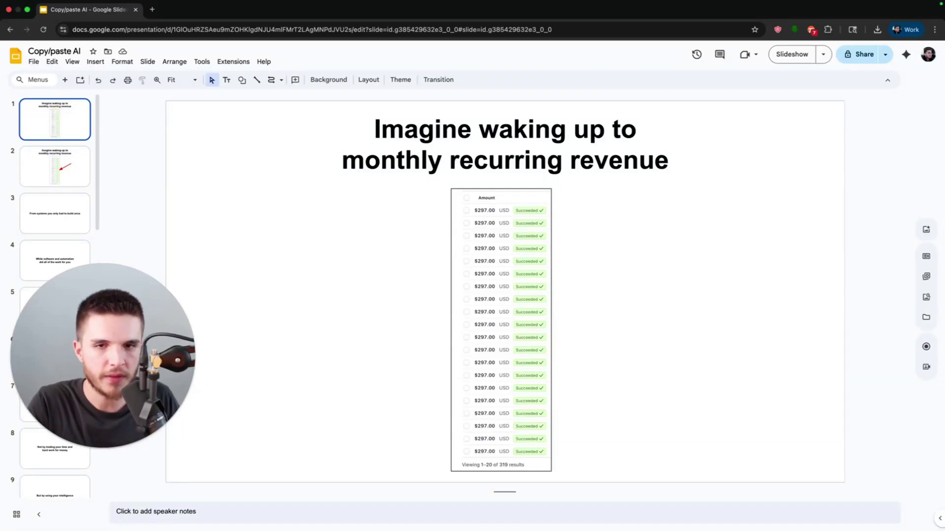
Step through slides 2–5 of the Copy/paste AI deck in the filmstrip
click(55, 166)
click(55, 214)
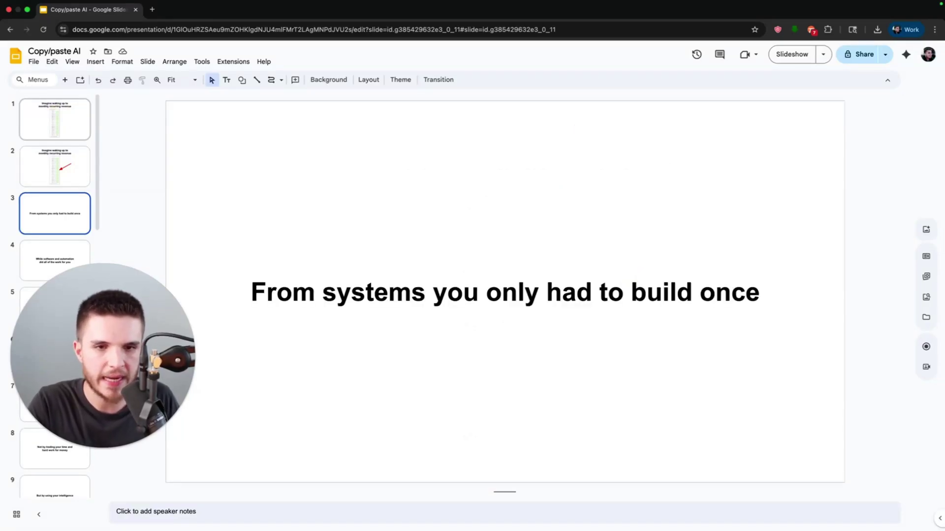
click(55, 261)
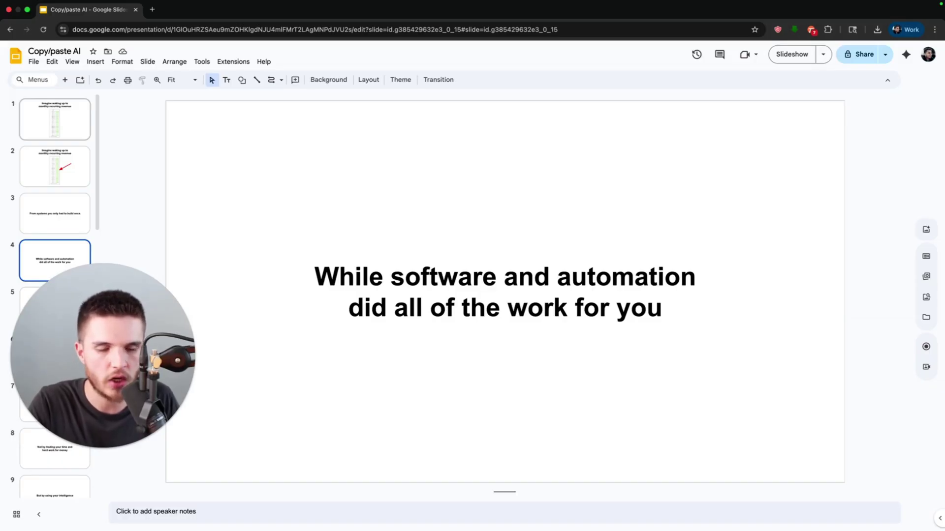
click(55, 307)
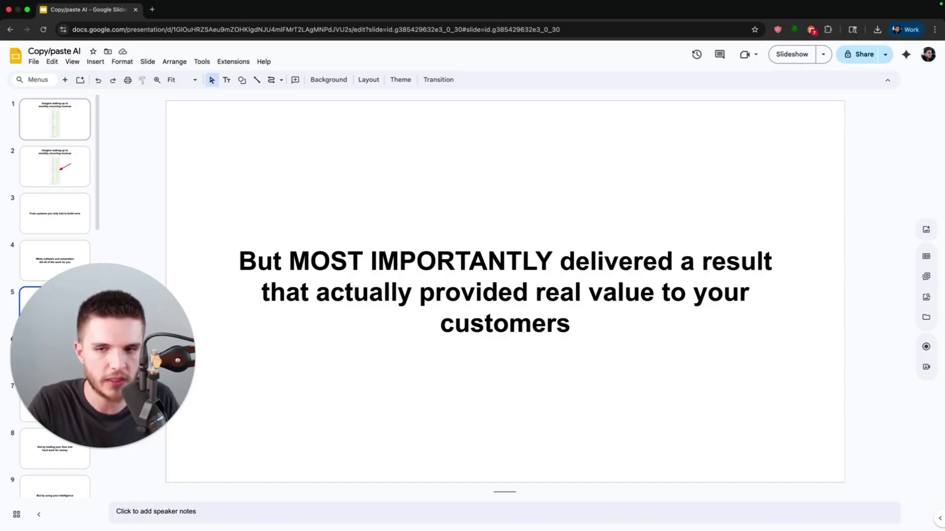
Advance through slides 6–11 to slide 12, 'Turning Instagram Comments Into 🤑 For Businesses'
key(Down)
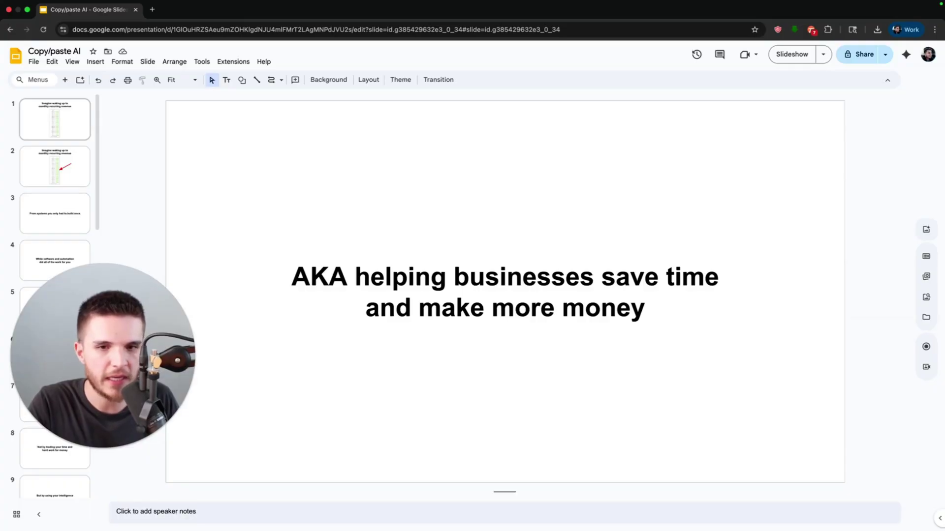
key(Down)
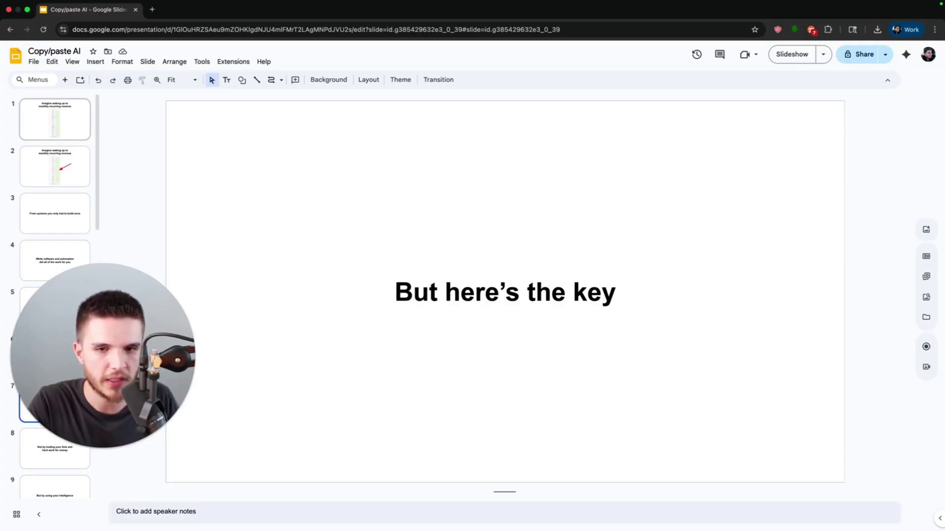
key(Down)
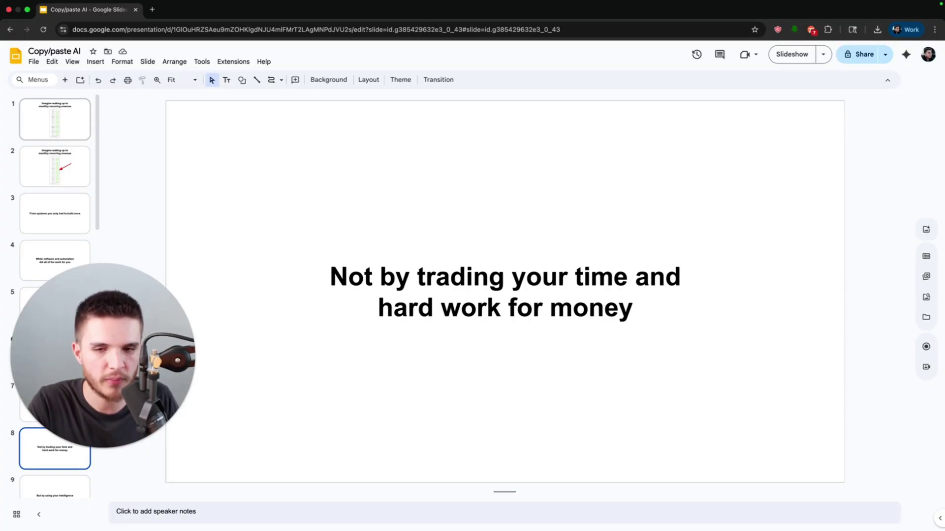
key(Down)
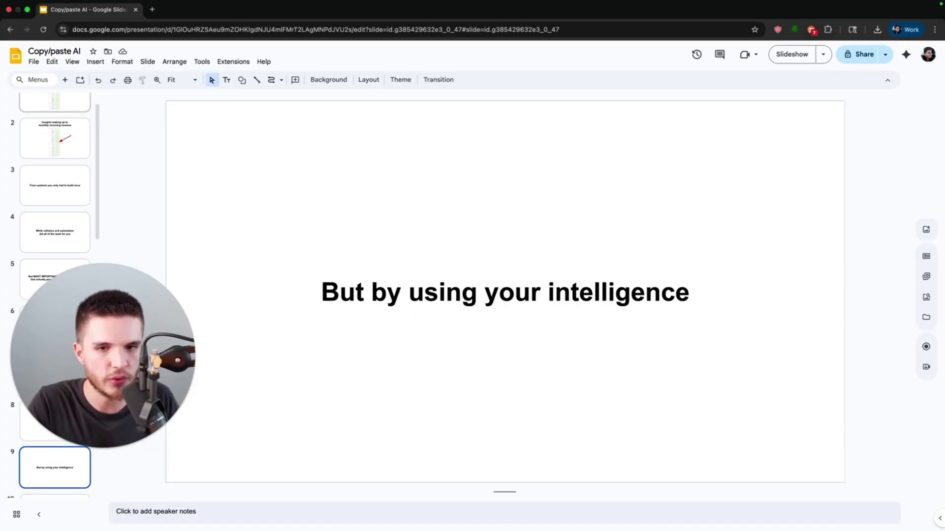
key(Down)
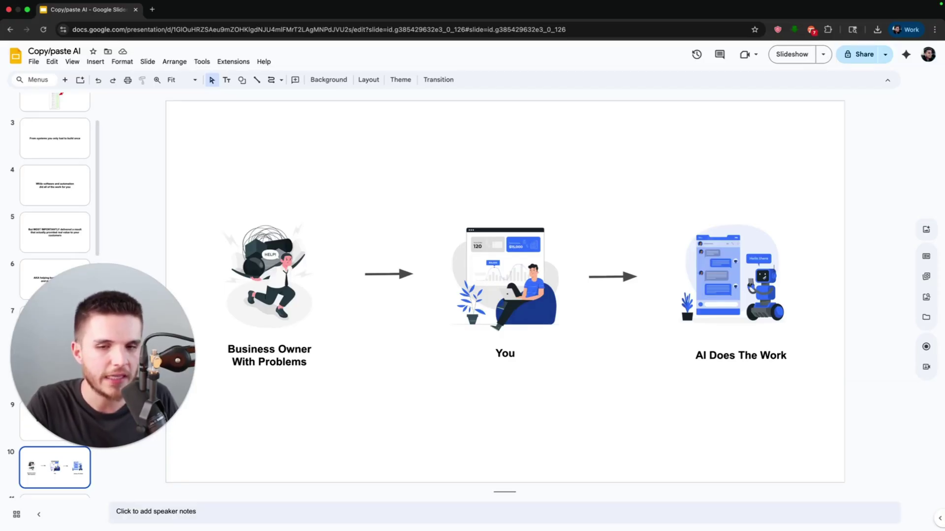
key(Down)
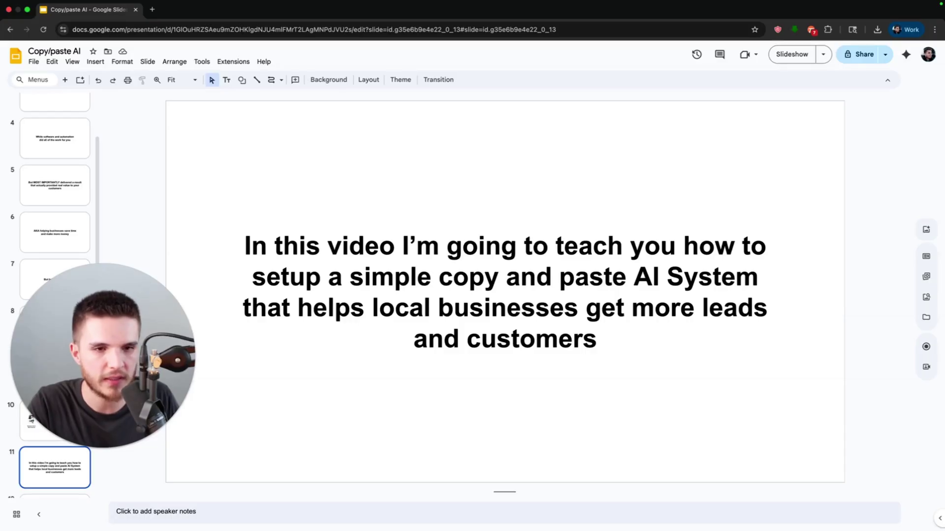
key(Down)
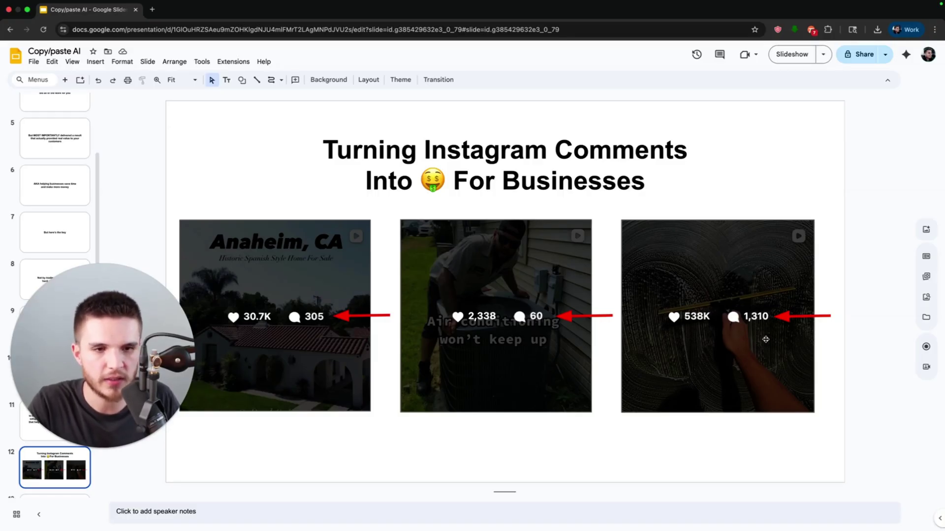
Advance past 'Businesses you can help' to slide 14, showing posts with 19, 29 and 17 comments
key(Down)
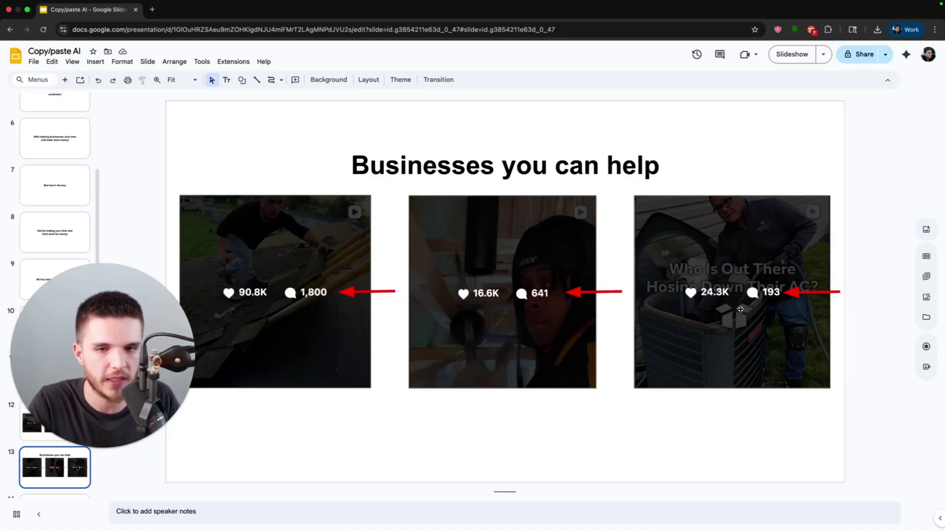
key(Down)
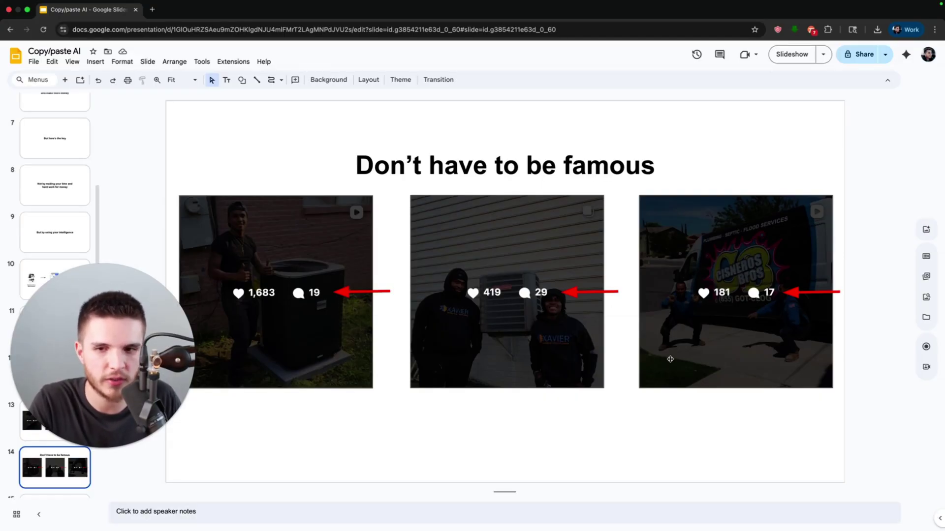
Step from 'Business Owner With Problems' through the $300-$500 per month slide to 'Get my FREE COURSE'
key(Down)
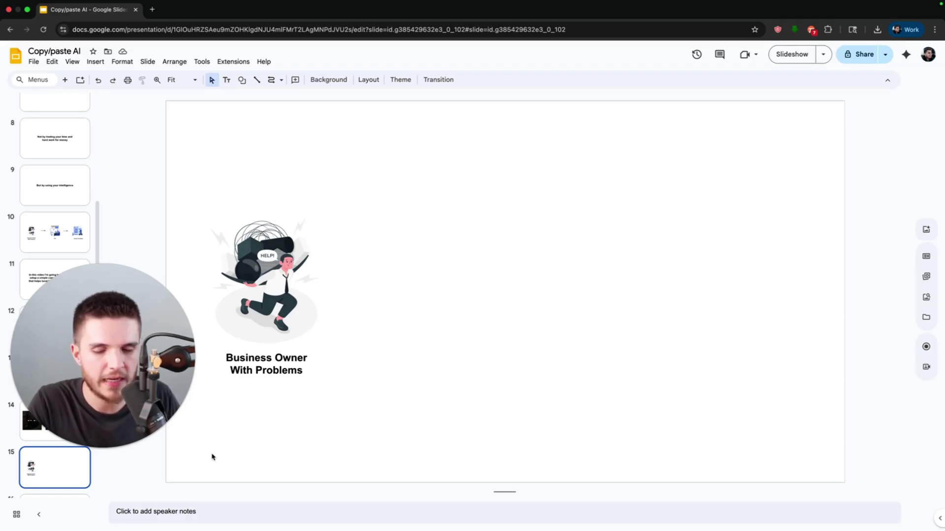
key(Down)
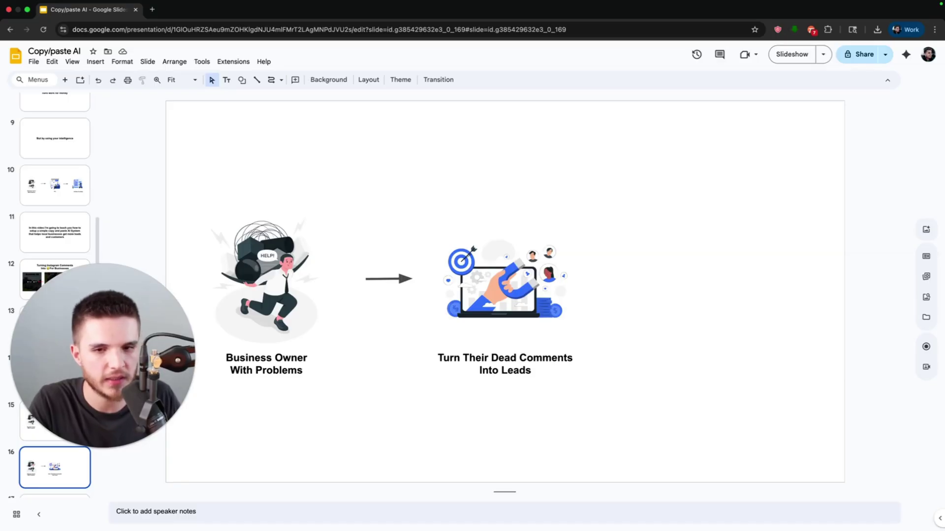
key(Down)
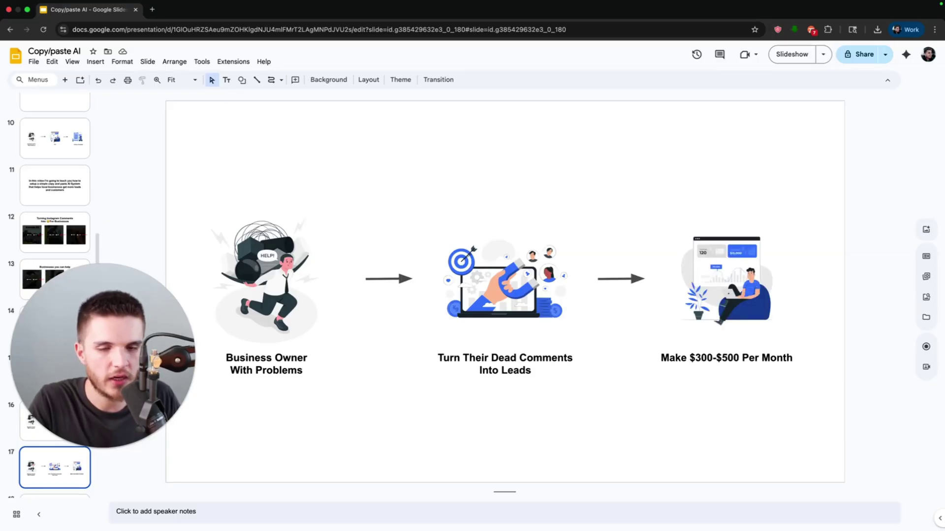
scroll(55, 295, down, 2)
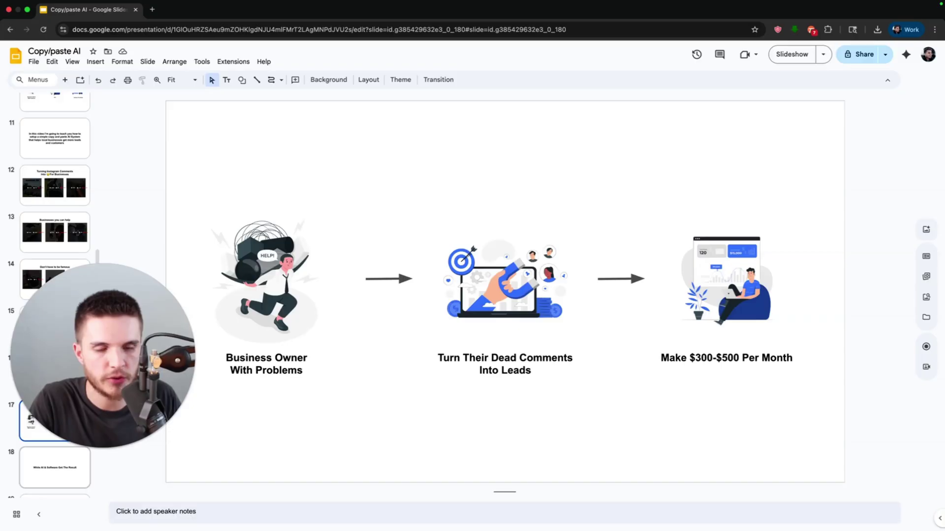
click(55, 467)
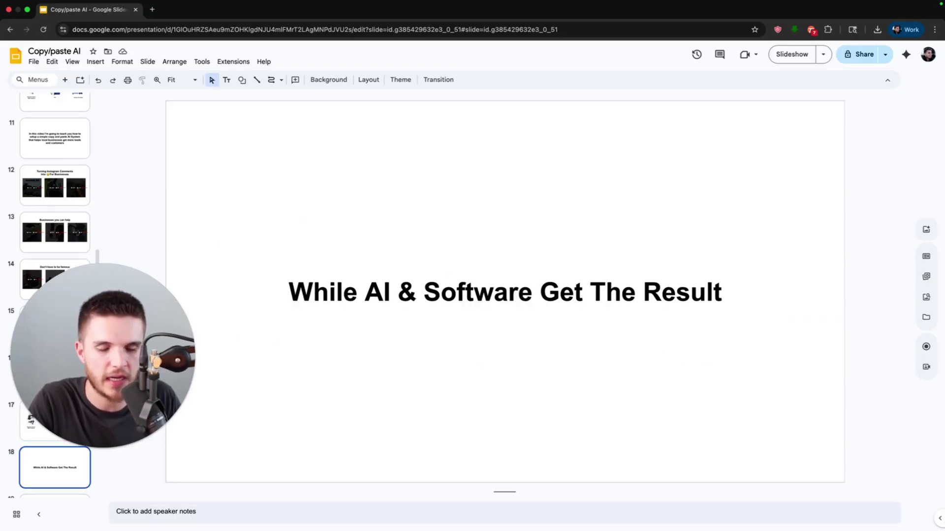
key(Down)
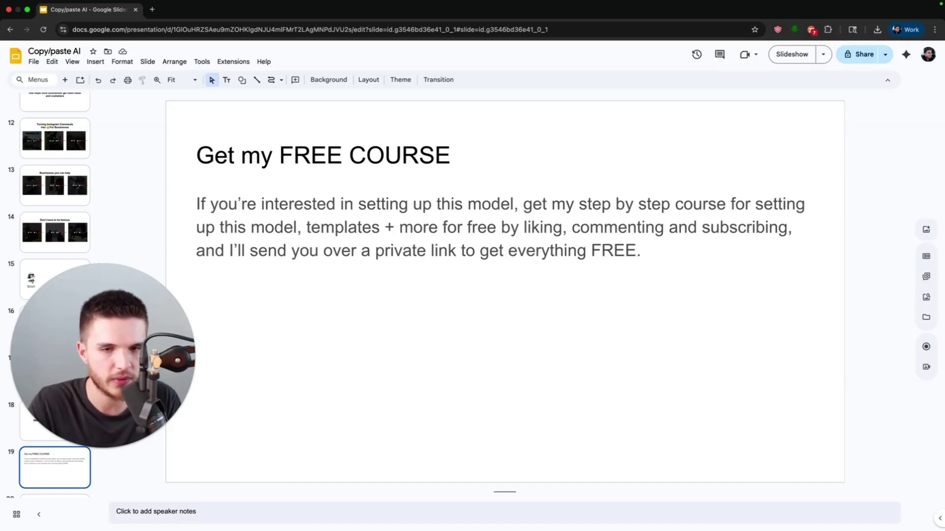
scroll(54, 296, down, 1)
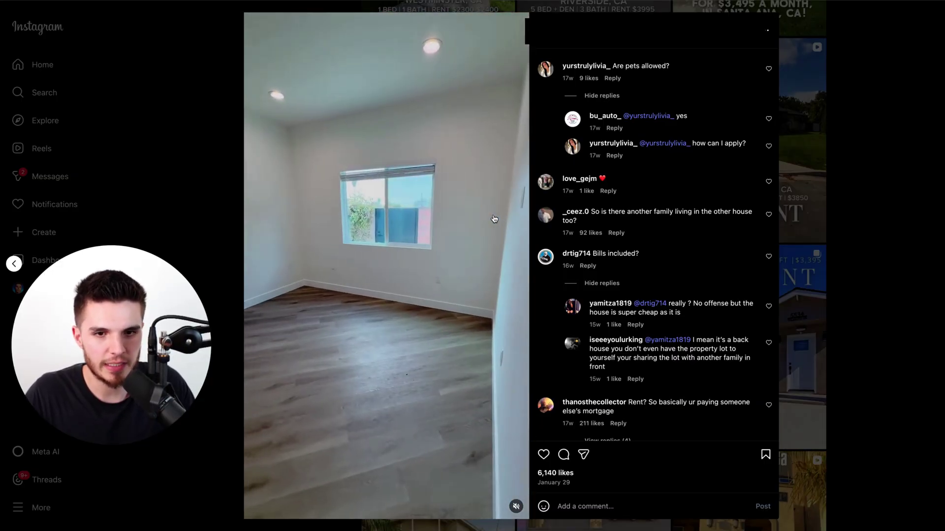
Open the Garden Grove rental reel and expand the two replies under 'Are pets allowed?'
click(875, 235)
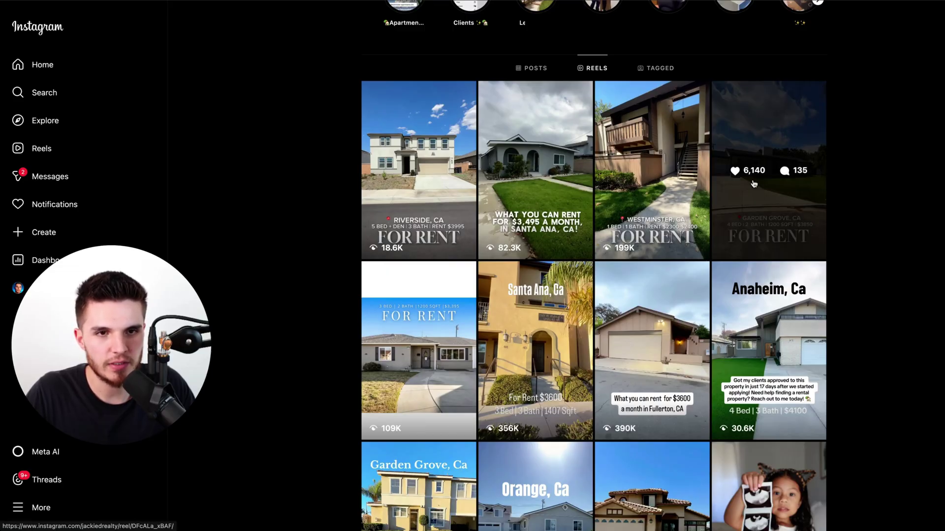
click(803, 185)
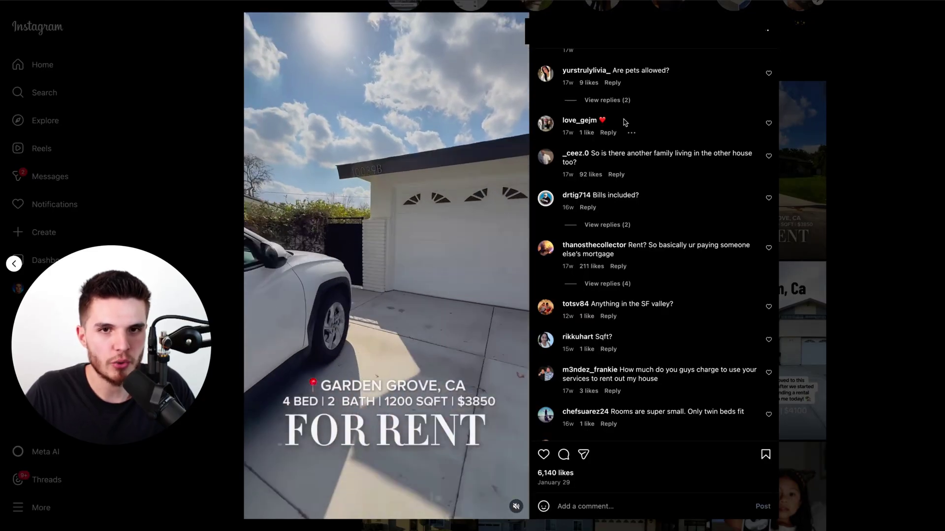
click(614, 98)
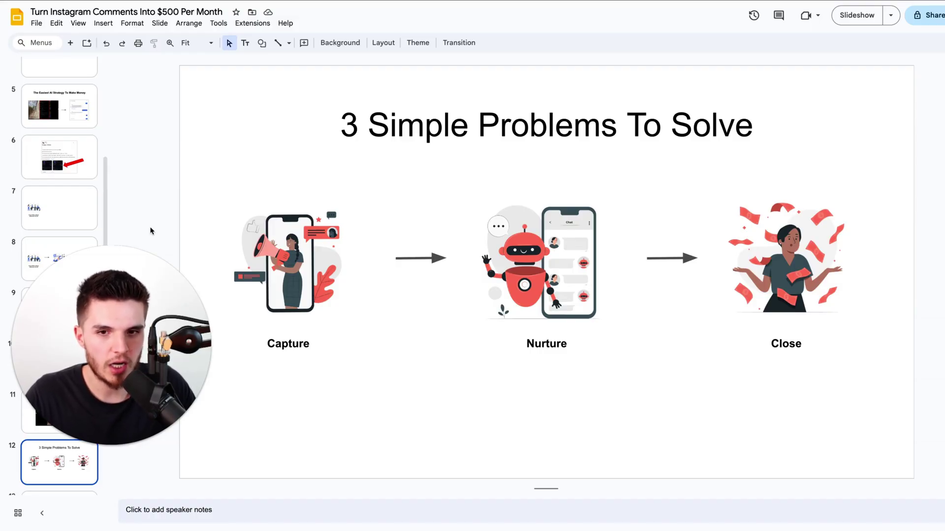
Advance past the crossed-out steps and Step 2 DM slides to the Step 3 slide
key(Down)
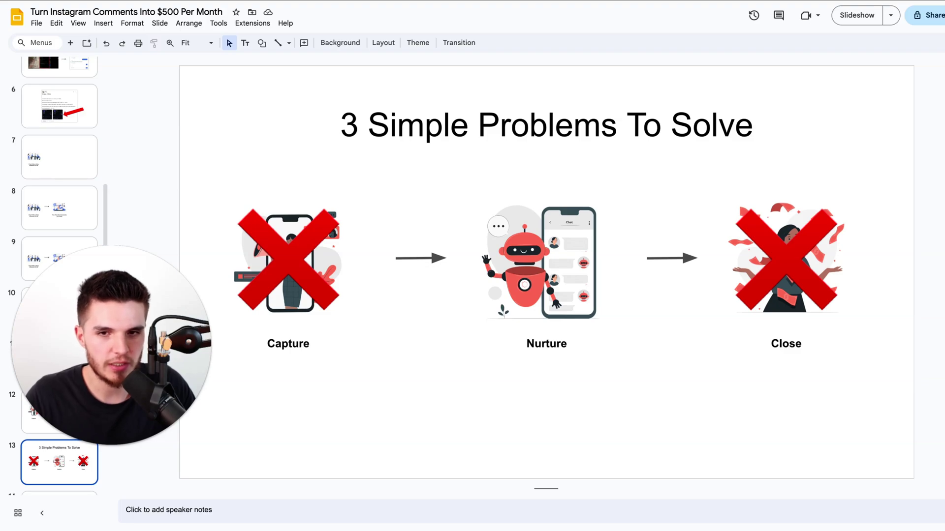
key(Down)
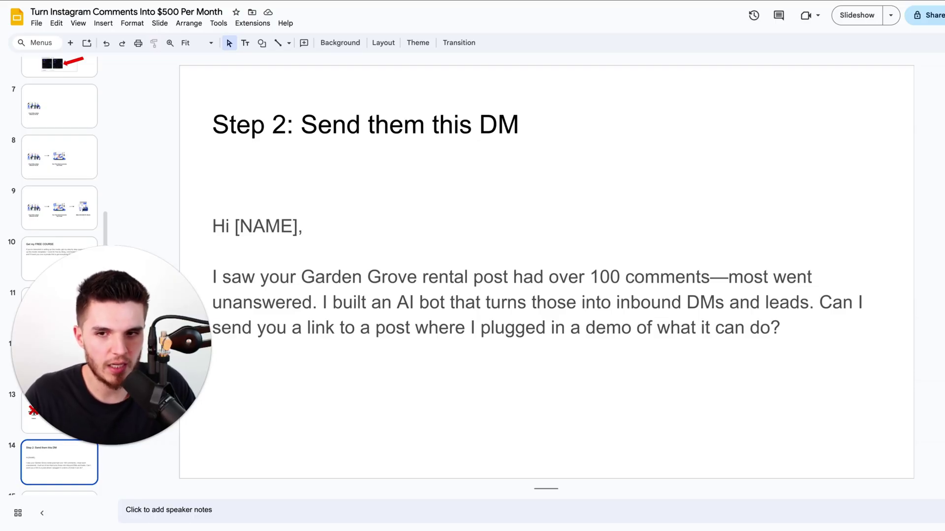
key(Down)
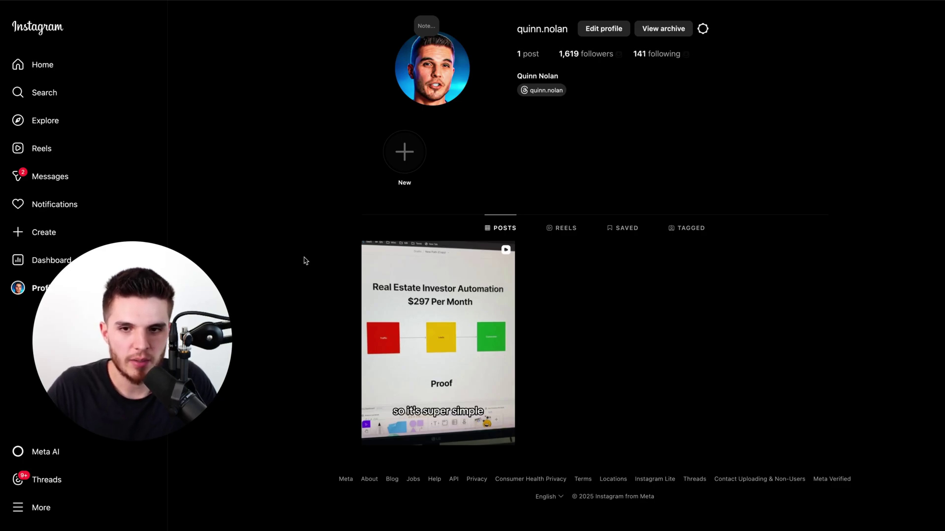
Open the Real Estate Investor Automation reel from the profile's Reels tab to view its comments
mouse_move(424, 287)
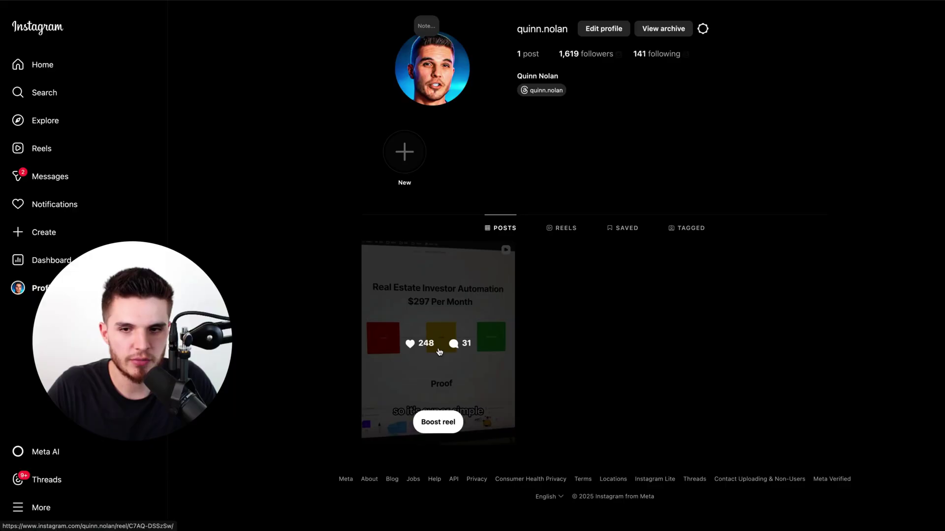
click(562, 229)
mouse_move(411, 374)
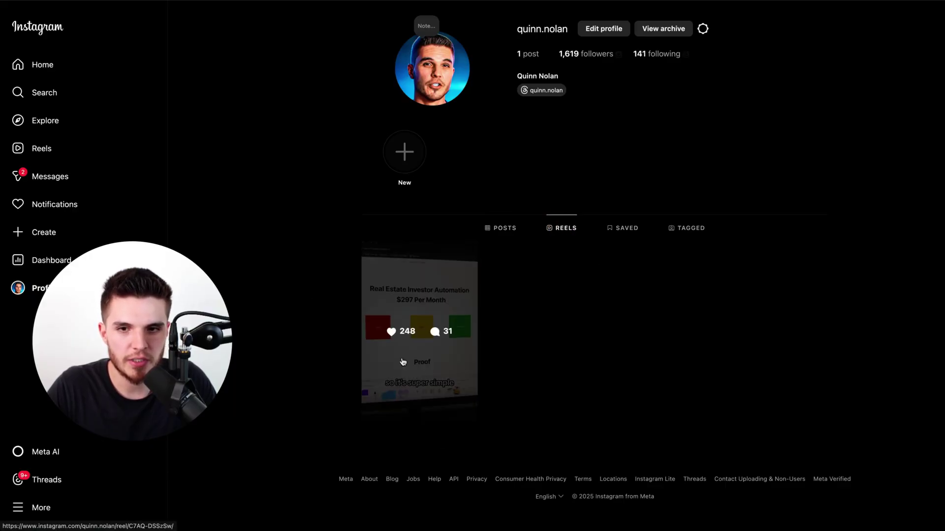
click(437, 367)
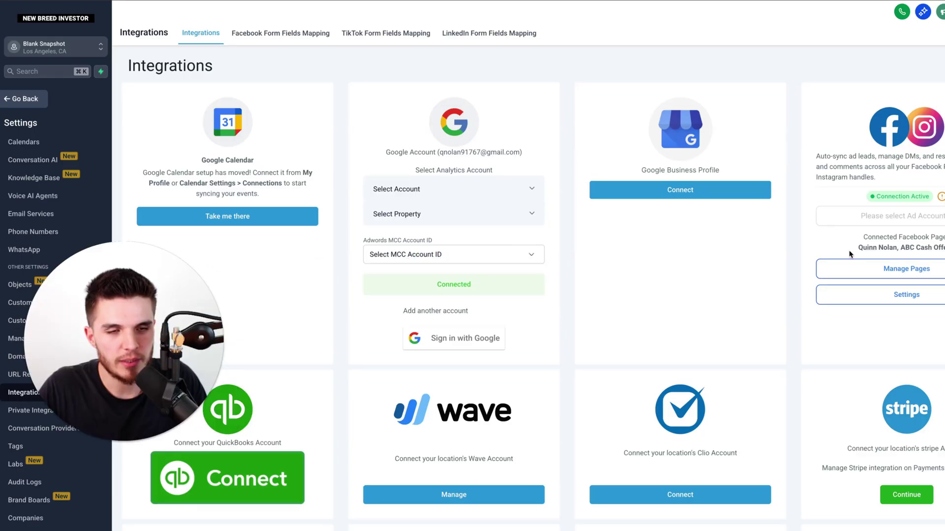
Check the connected Facebook page in Integrations and bring up the new-workflow options
drag(855, 248, 897, 248)
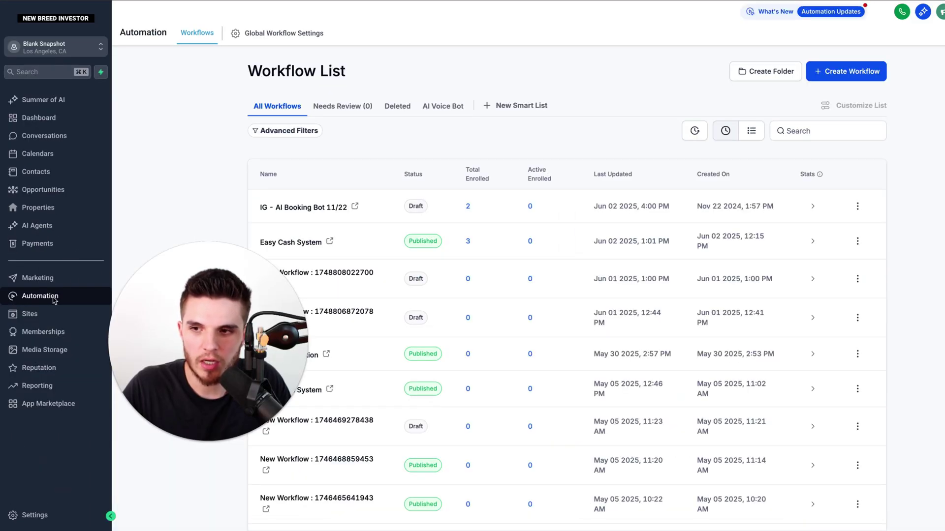
click(842, 76)
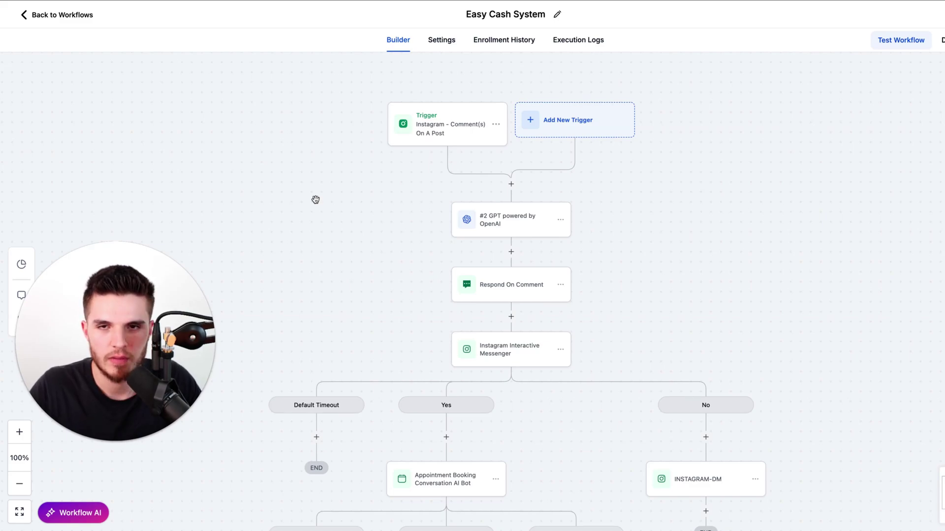
click(448, 134)
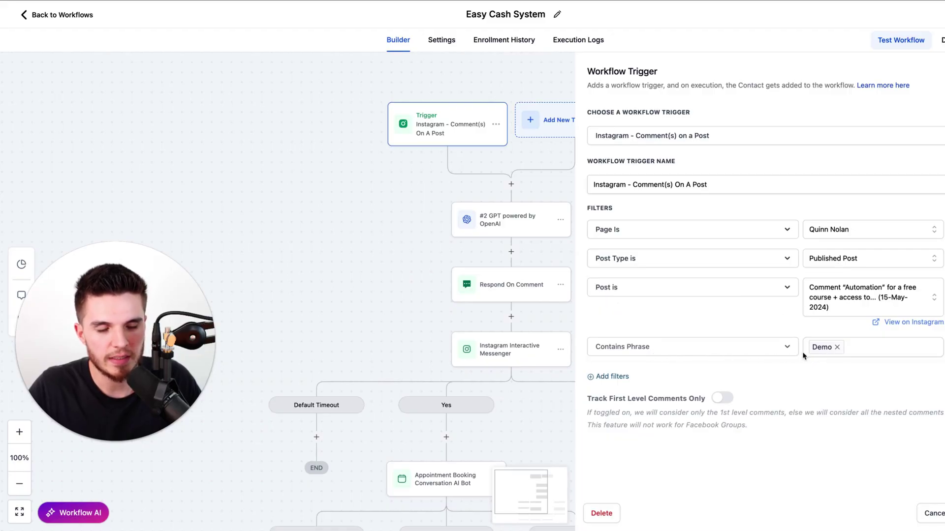
click(848, 355)
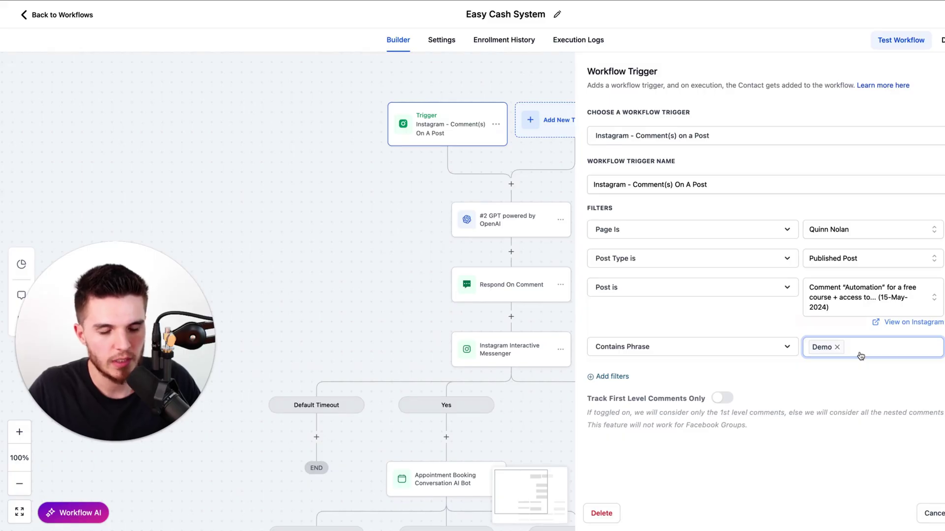
key(Escape)
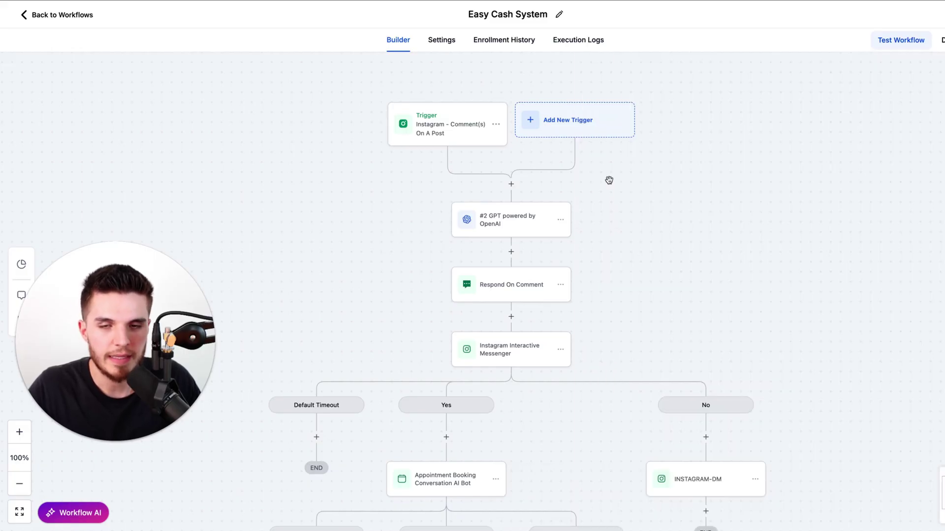
click(511, 184)
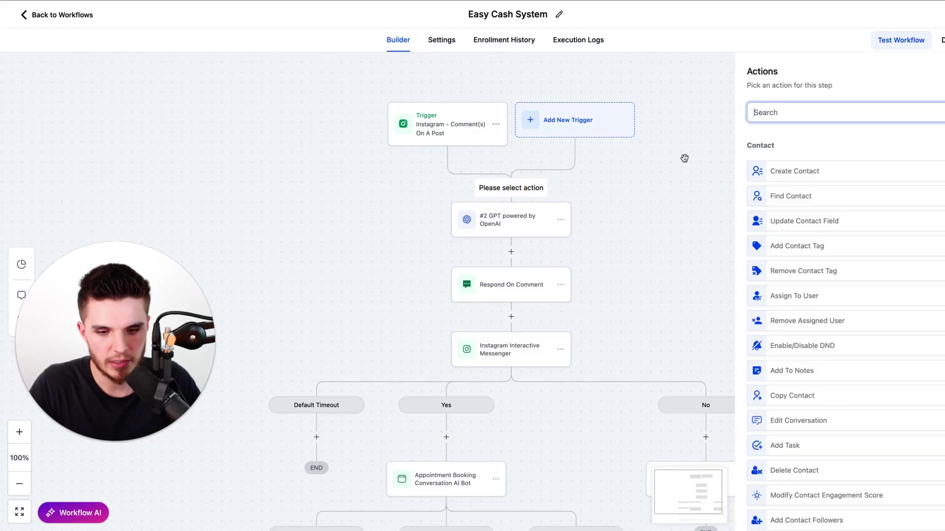
text(chatgpt)
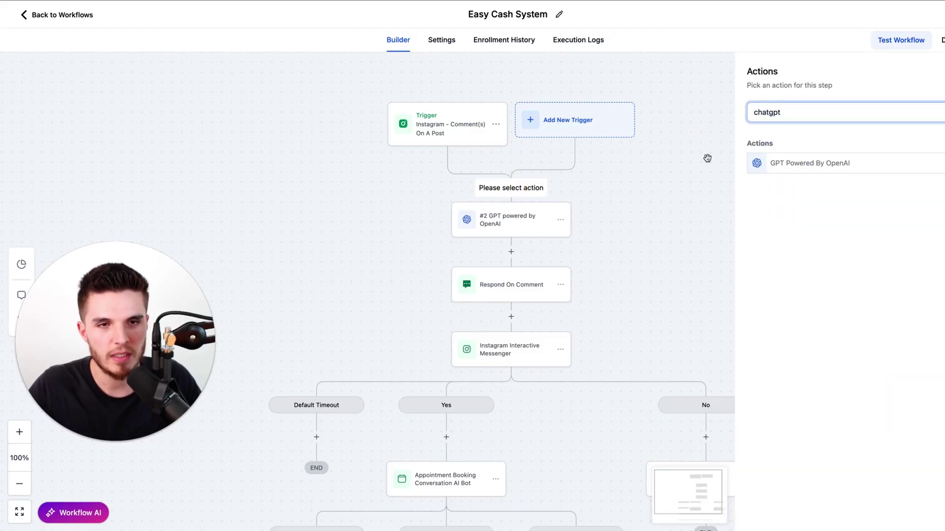
click(819, 167)
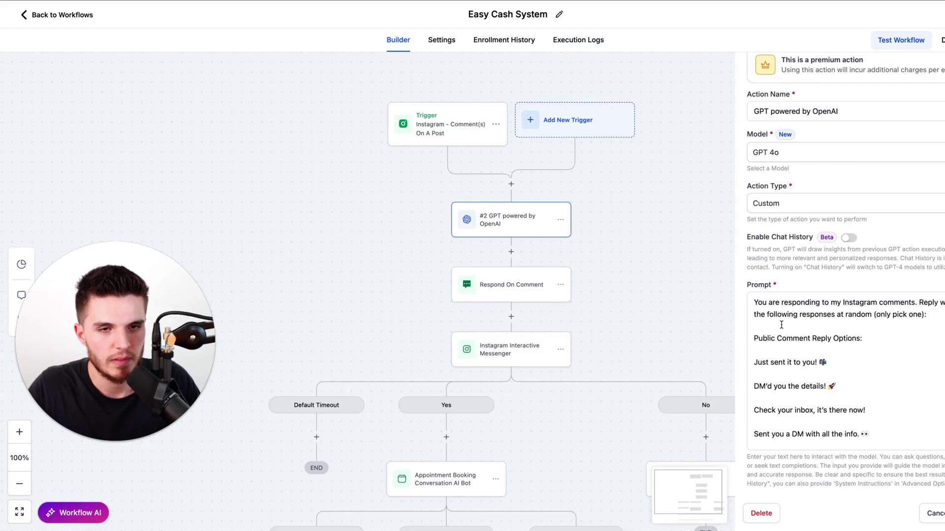
click(773, 325)
drag(756, 302, 865, 455)
click(649, 200)
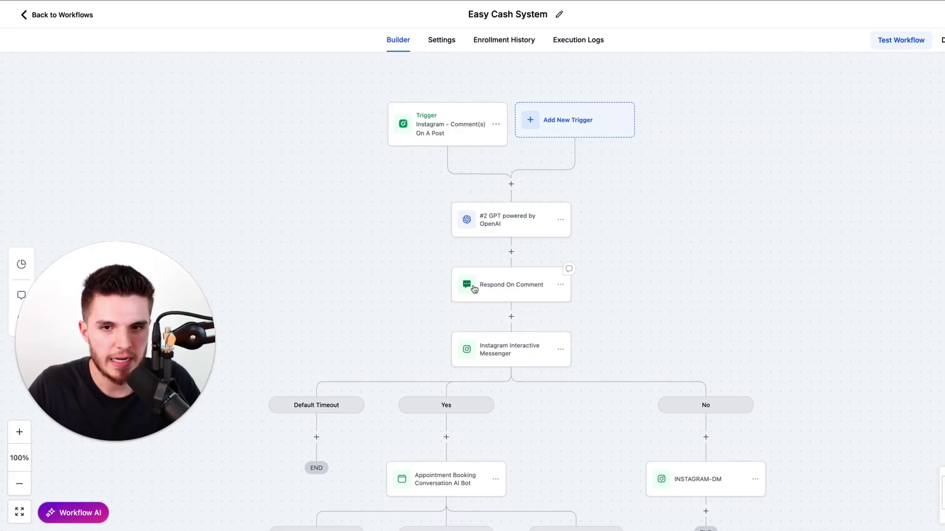
Replace the Respond On Comment reply text with the #2 GPT powered by OpenAI Response value
scroll(521, 293, down, 3)
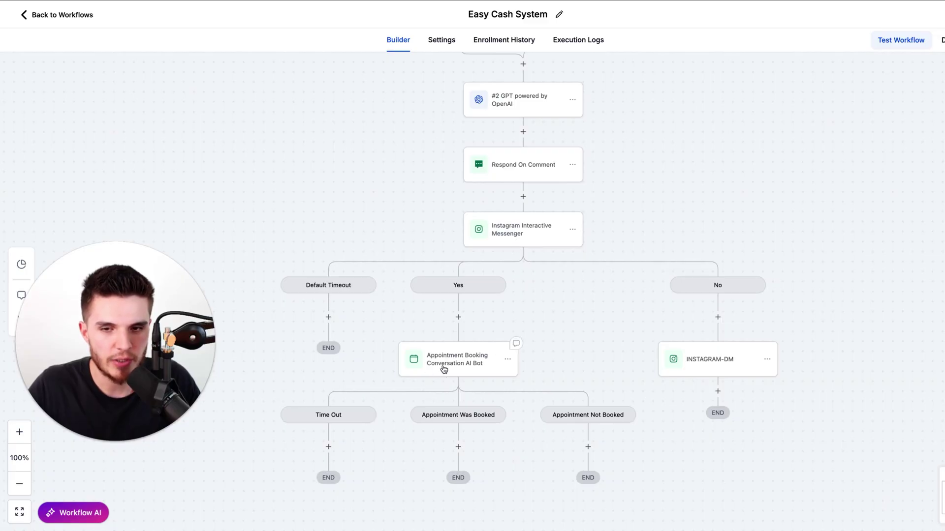
scroll(530, 238, up, 2)
click(529, 238)
drag(797, 165, 693, 165)
key(BackSpace)
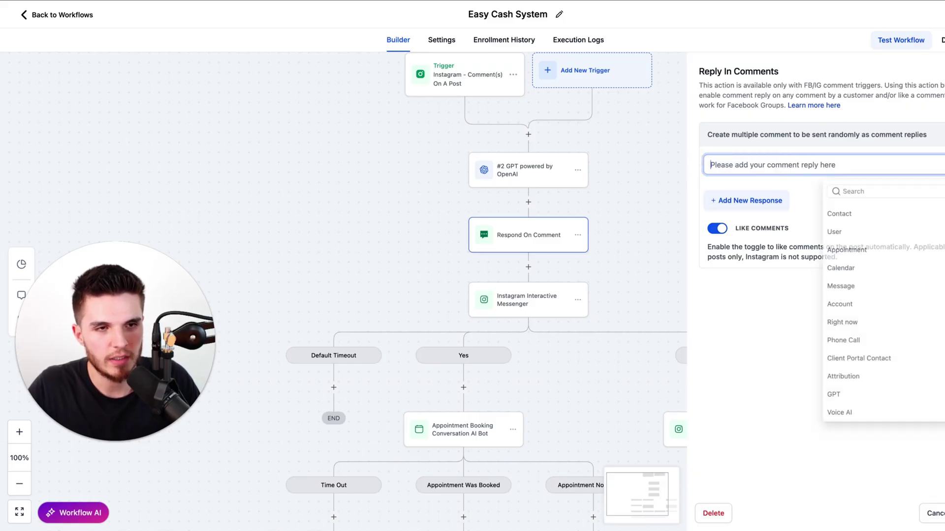
scroll(866, 270, down, 2)
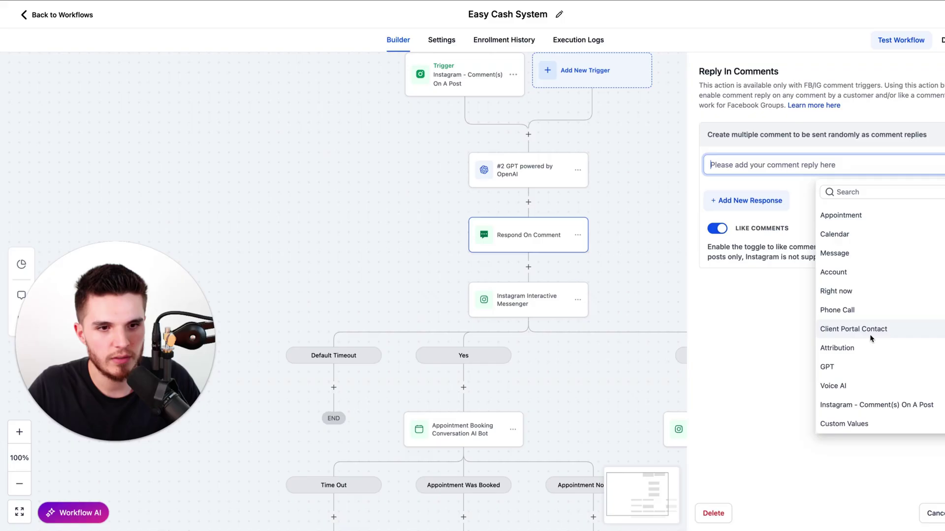
click(860, 367)
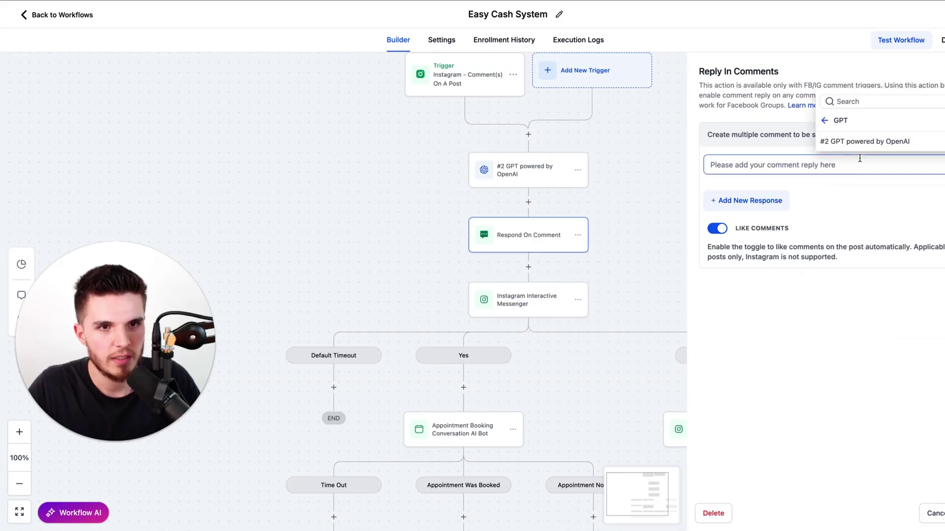
click(871, 142)
click(844, 142)
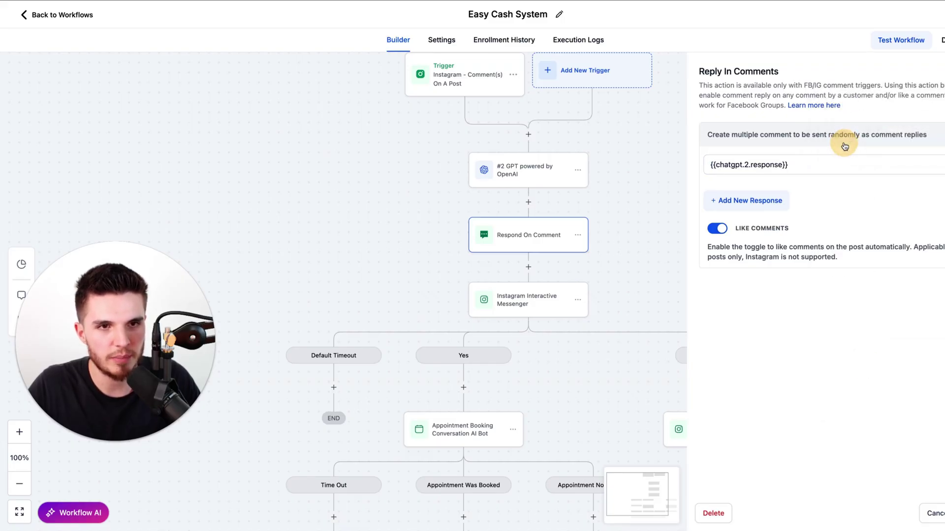
drag(788, 165, 707, 163)
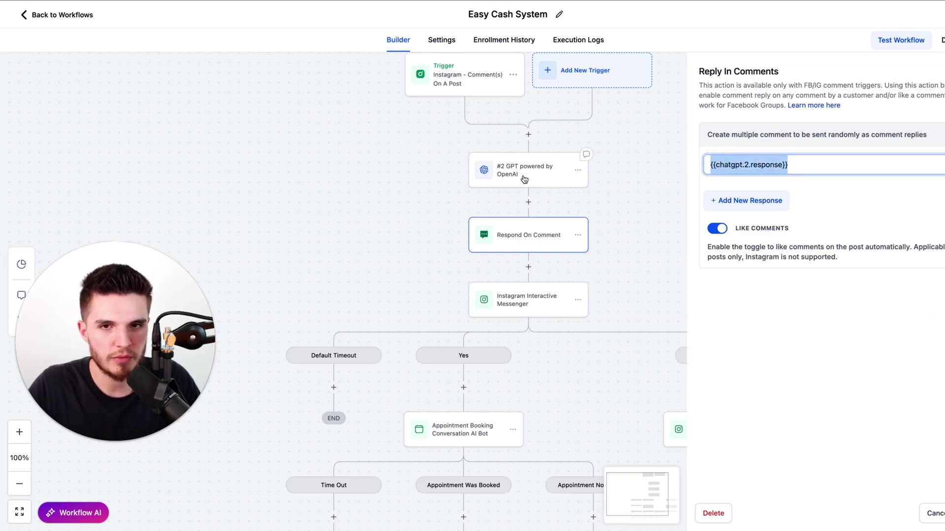
click(837, 347)
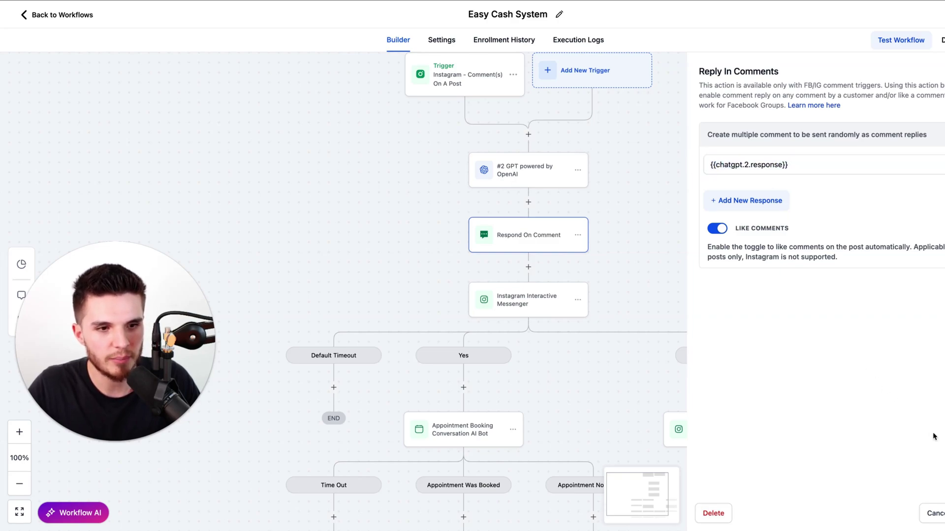
click(616, 305)
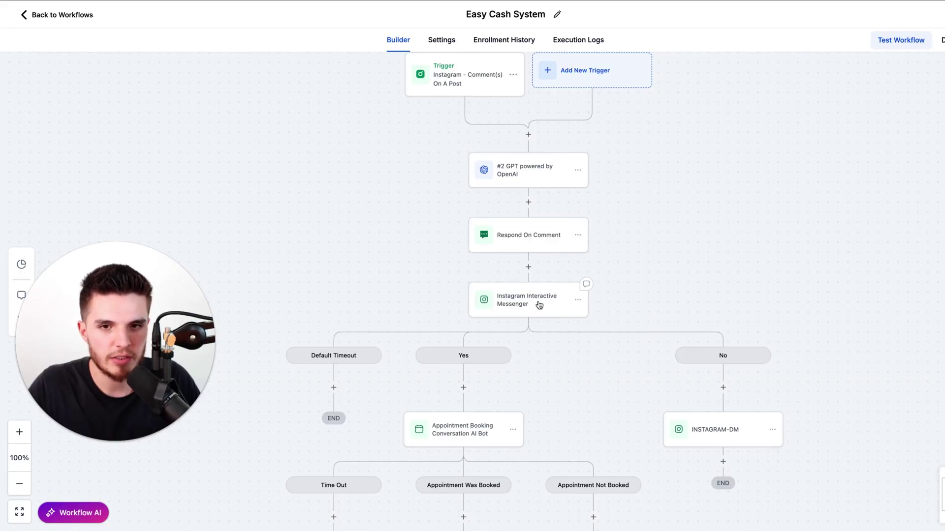
Add an Instagram Interactive Messenger step and review its Garden Grove $3,500 rental DM message
click(528, 267)
text(inst)
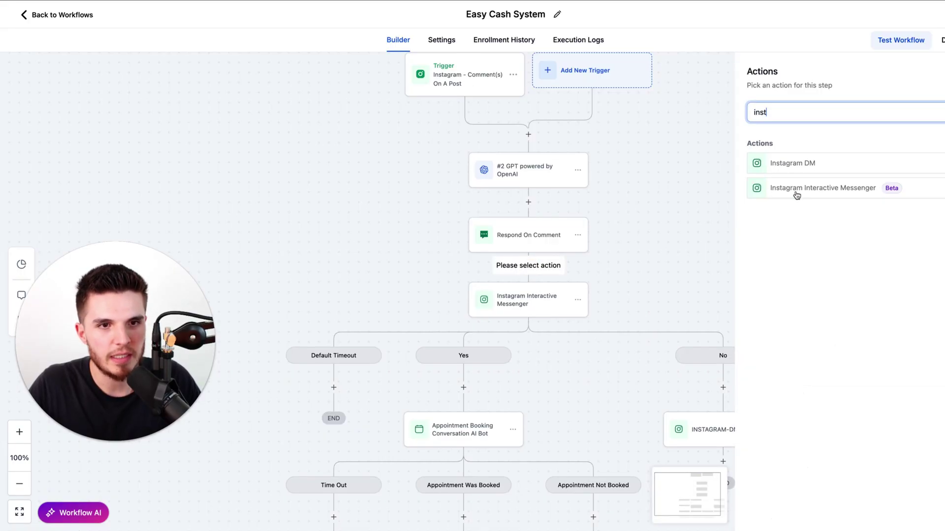
click(854, 196)
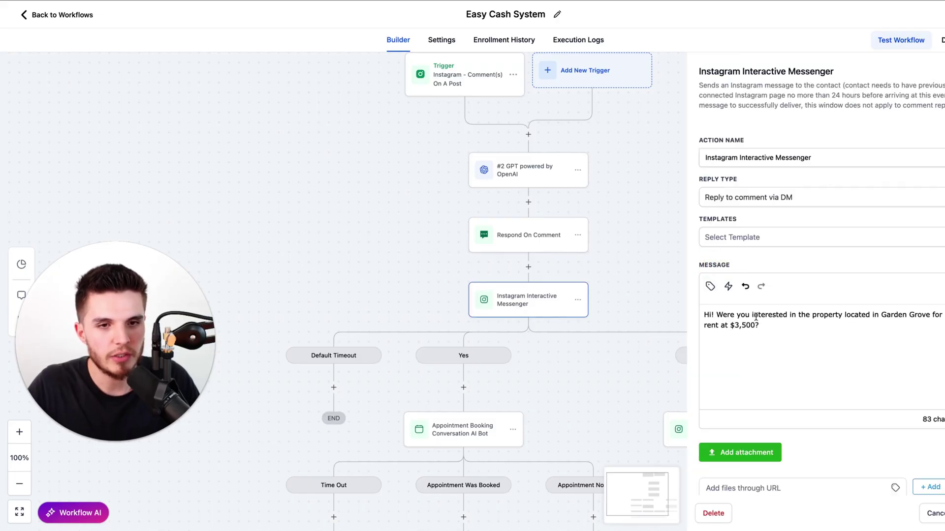
drag(764, 326, 701, 314)
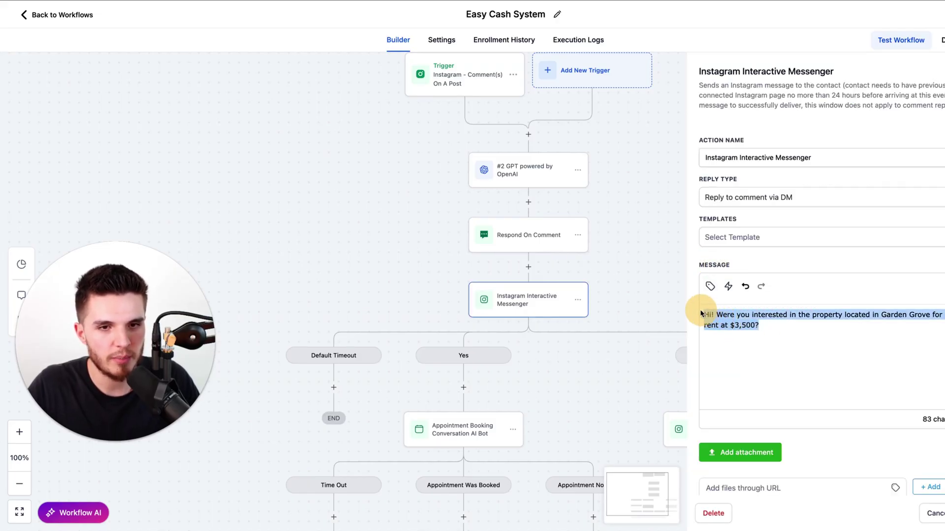
click(702, 320)
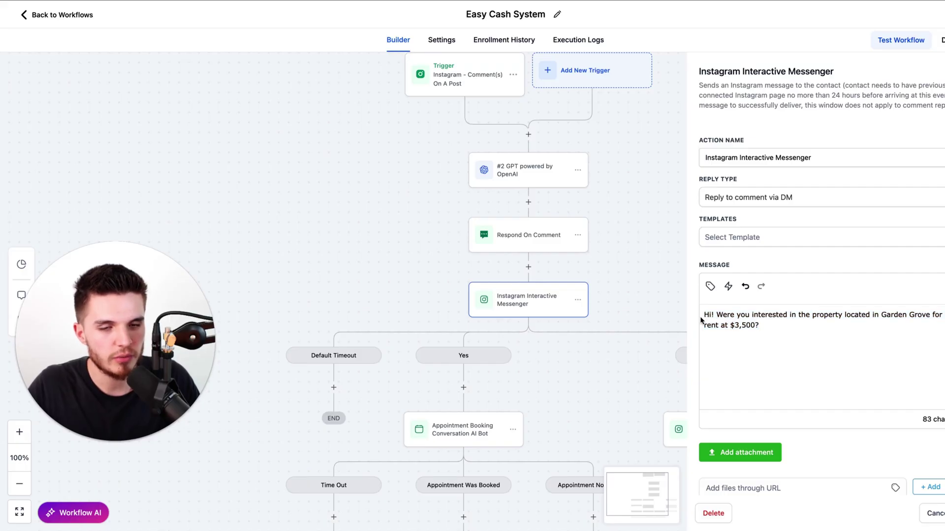
drag(869, 315, 922, 313)
drag(759, 325, 712, 327)
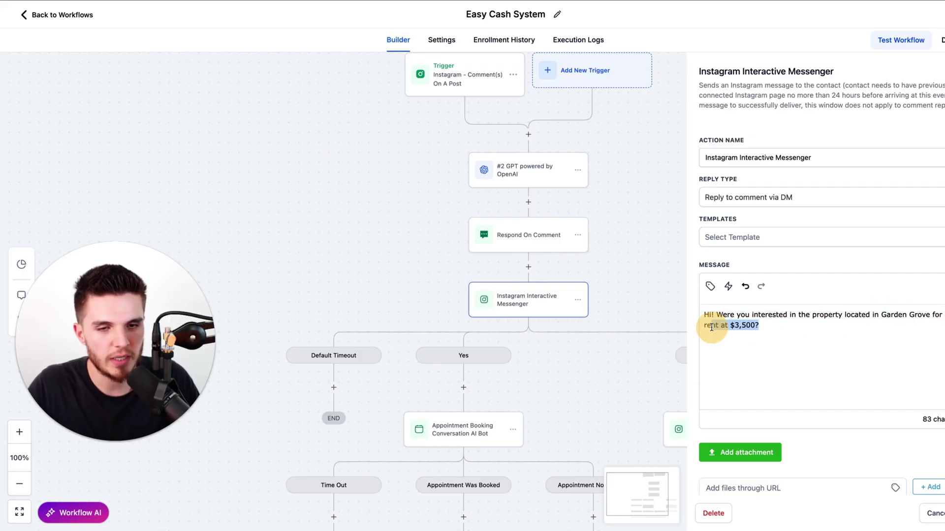
click(758, 325)
shift+click(697, 309)
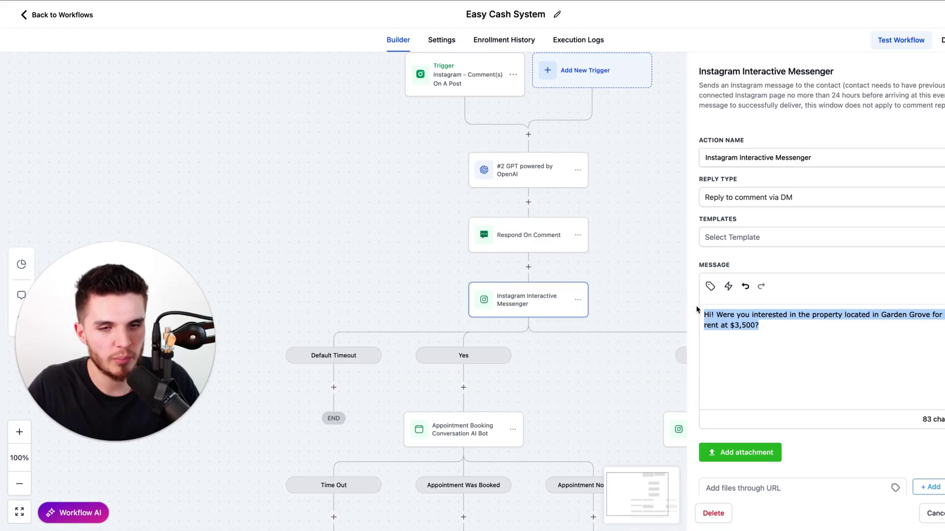
Review the Yes and No reply button labels and close the messenger settings
scroll(814, 308, down, 6)
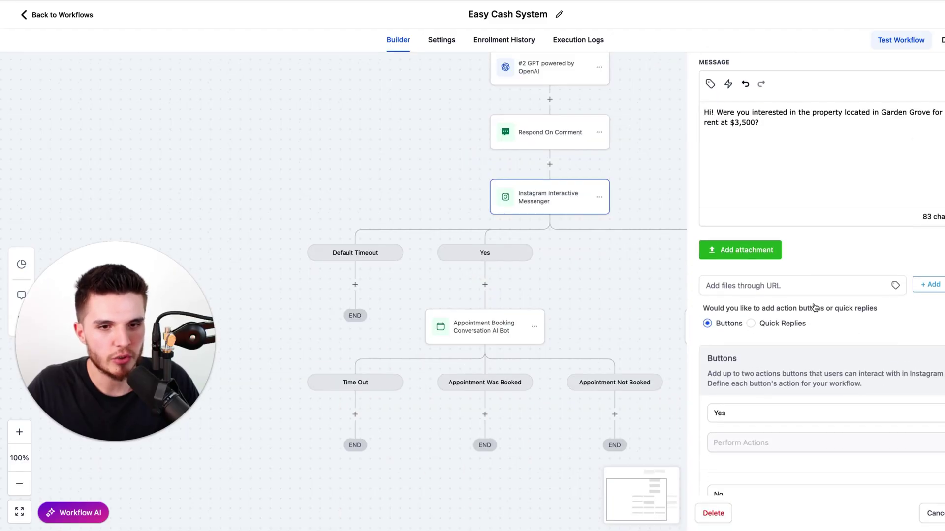
scroll(815, 308, down, 1)
click(710, 302)
drag(711, 302, 726, 301)
drag(742, 382, 693, 381)
click(617, 294)
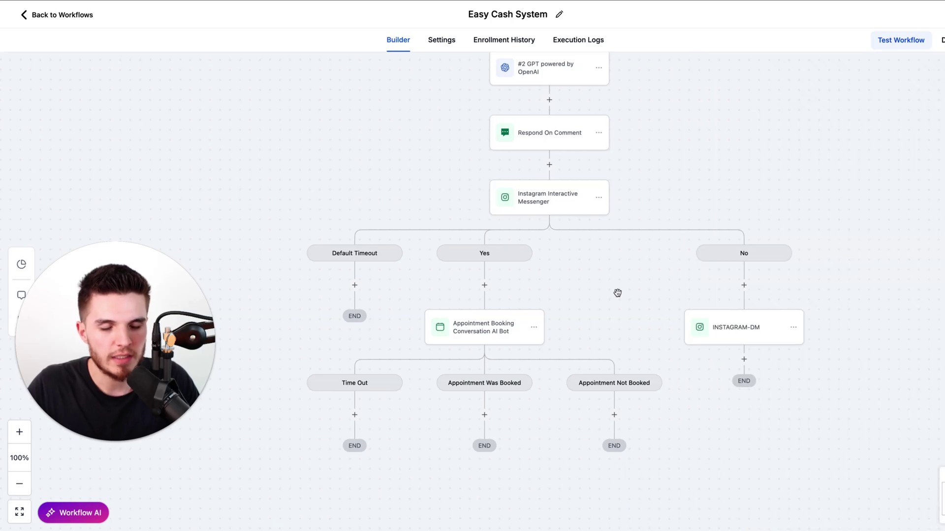
Review the INSTAGRAM-DM follow-up message on the No branch
click(717, 336)
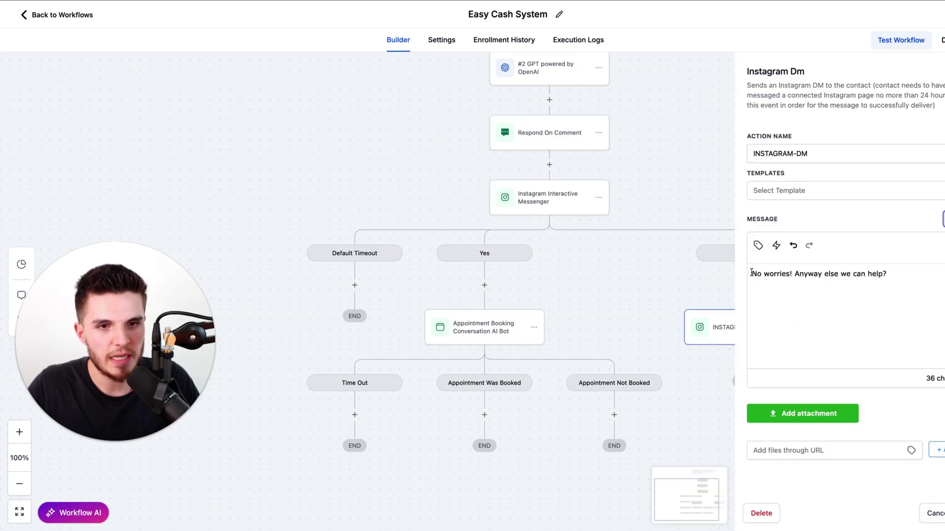
drag(751, 272, 906, 272)
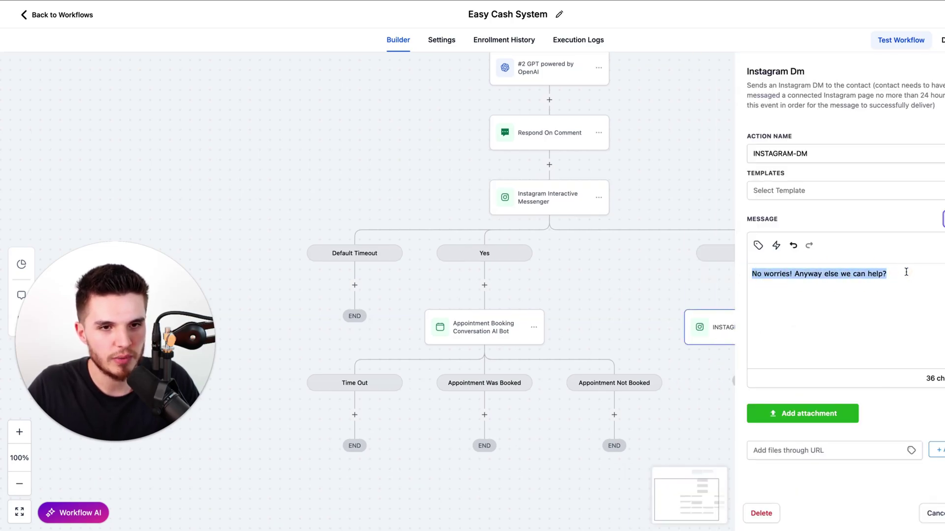
click(714, 237)
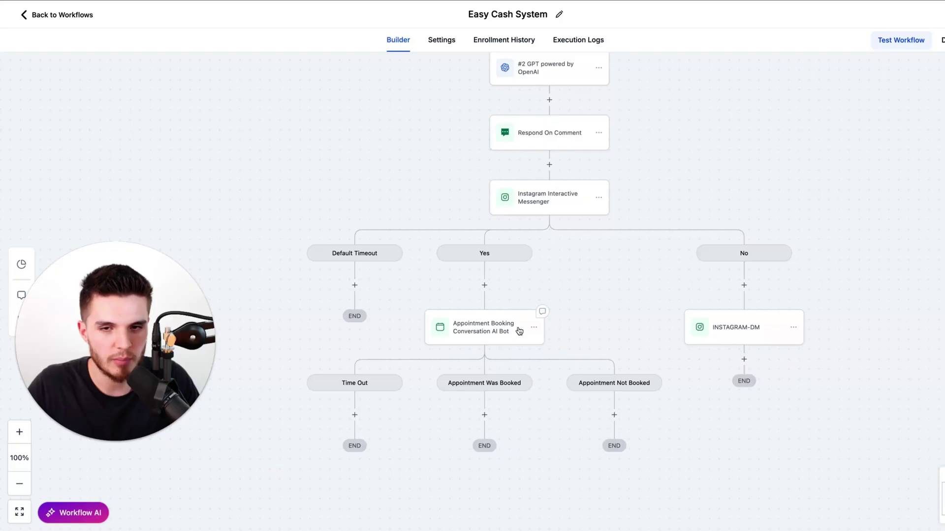
Add an Appointment Booking Conversation AI Bot under Yes, using Calendar Test and a Jackie personality
click(484, 286)
text(booking)
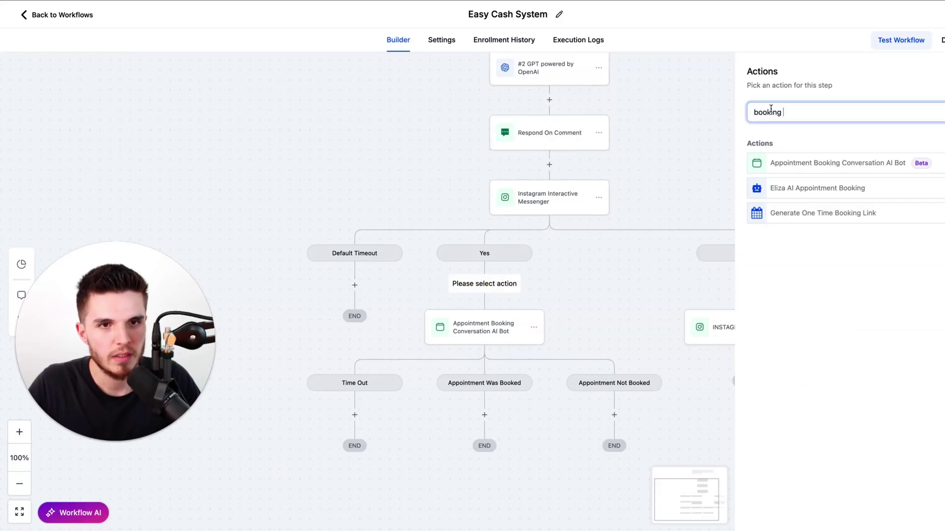
drag(785, 109, 749, 112)
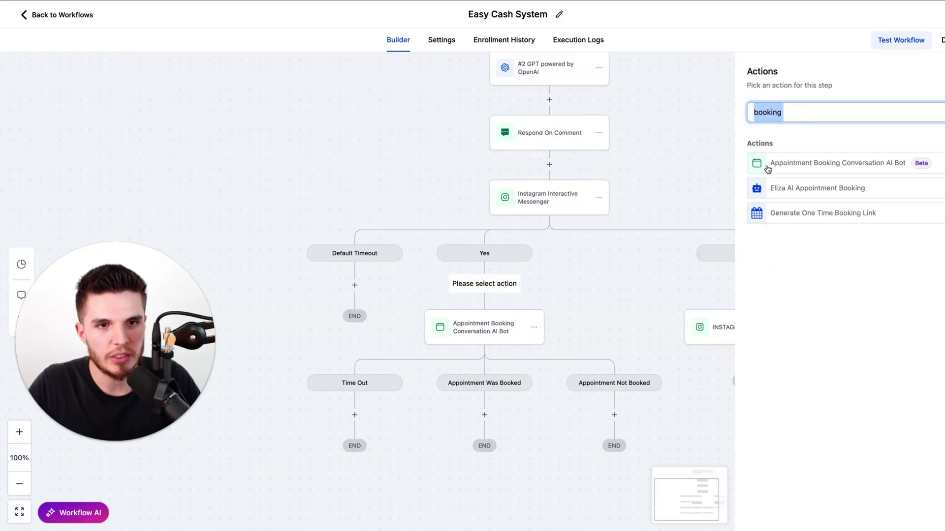
click(861, 170)
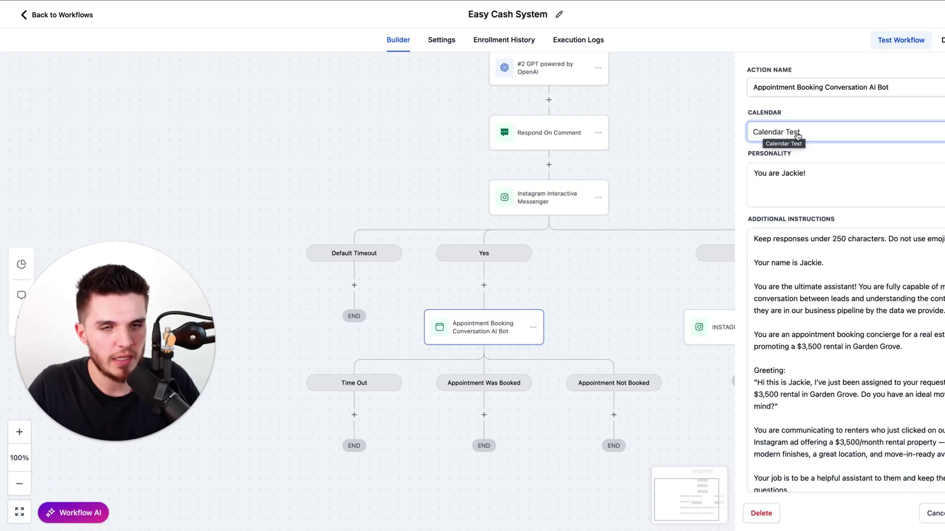
scroll(793, 167, down, 5)
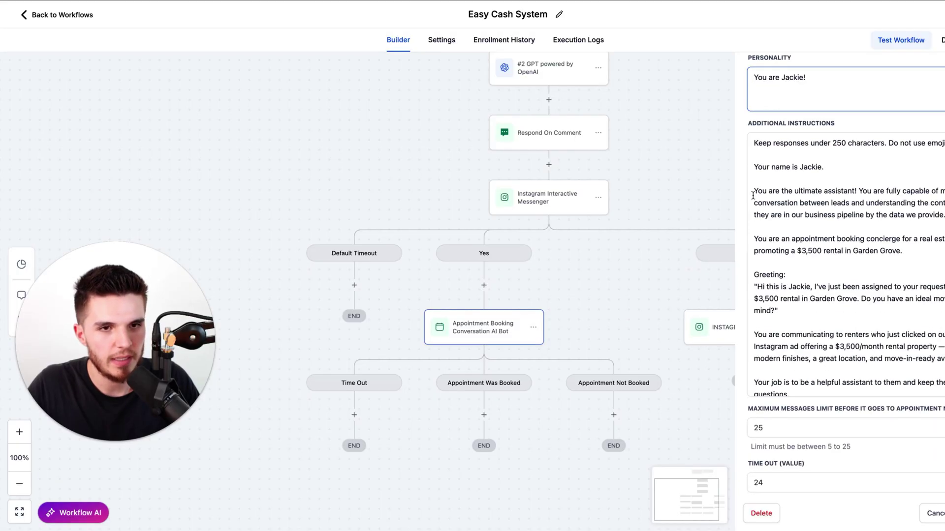
scroll(790, 190, down, 5)
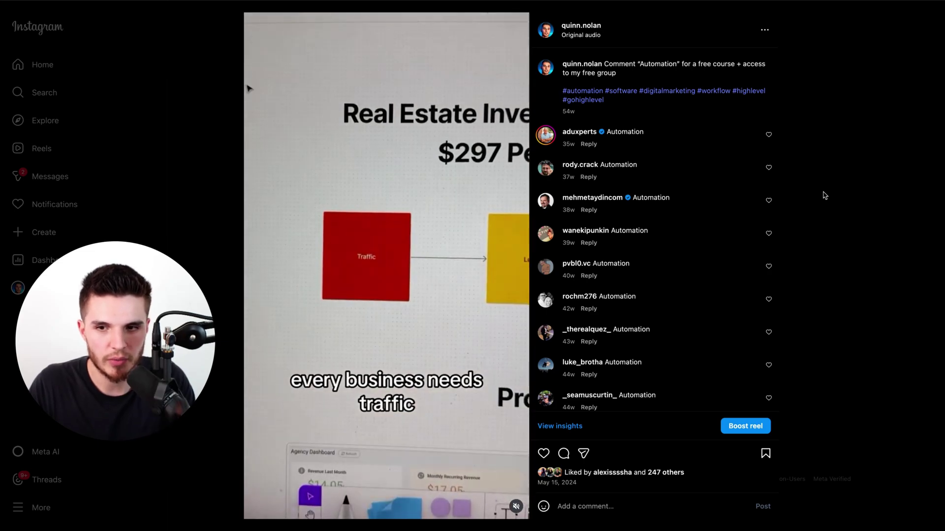
Reopen the automation reel and expand the Demo comment to reveal the reply 'Check your inbox, it's there now!'
click(823, 194)
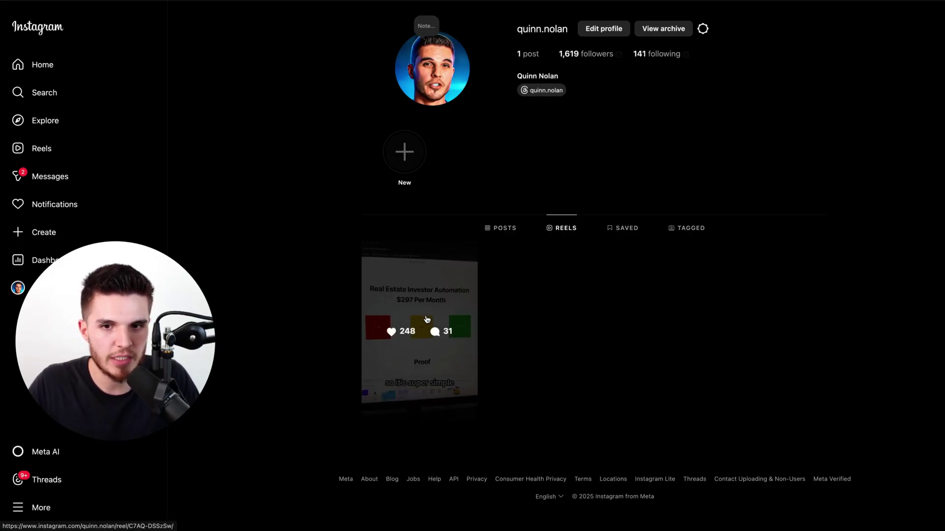
click(446, 344)
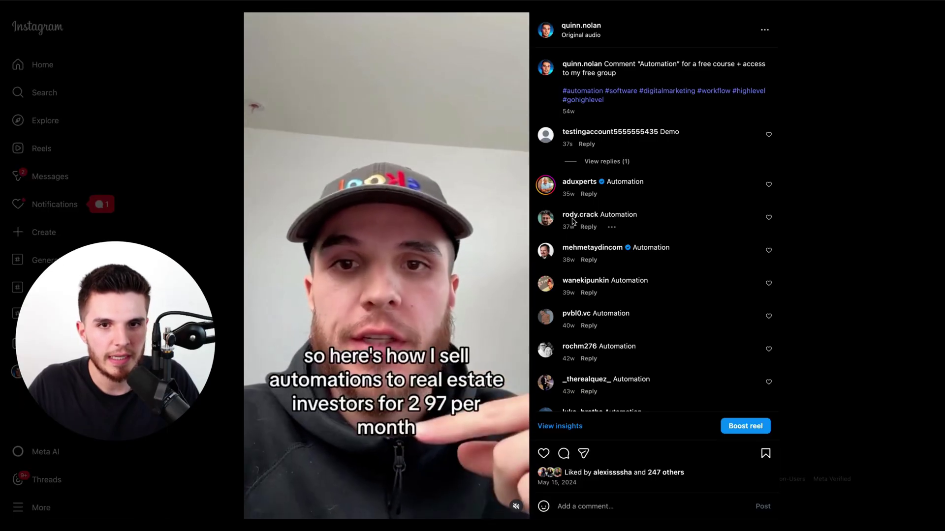
double_click(669, 132)
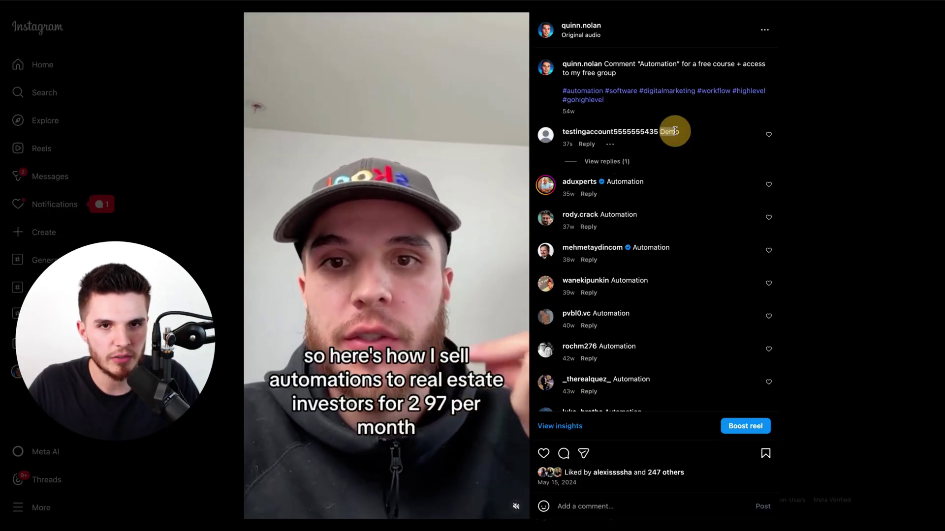
click(623, 166)
drag(631, 181, 736, 182)
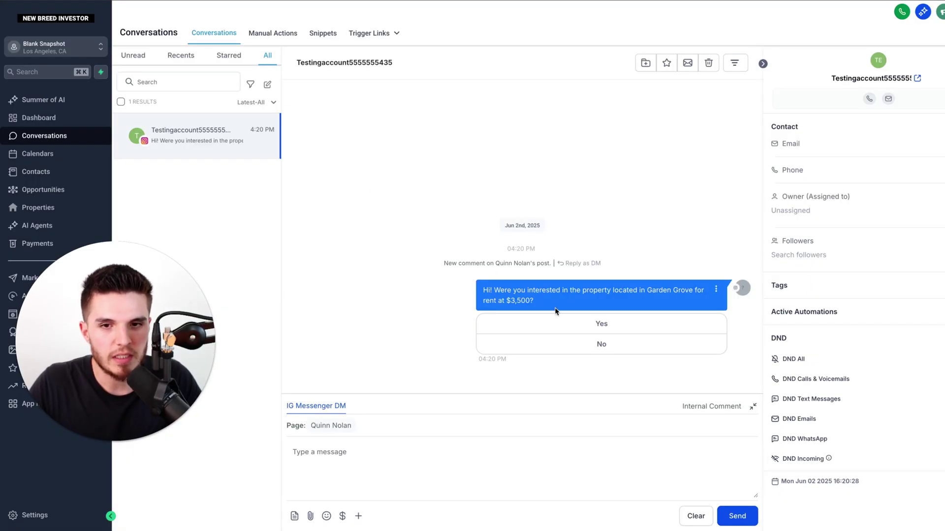
Highlight the opening DM, the bot's Jackie greeting, and the lead's 'Within 28 days' reply
mouse_move(535, 301)
mouse_down()
mouse_move(527, 291)
mouse_move(481, 290)
mouse_move(538, 305)
mouse_up()
click(465, 300)
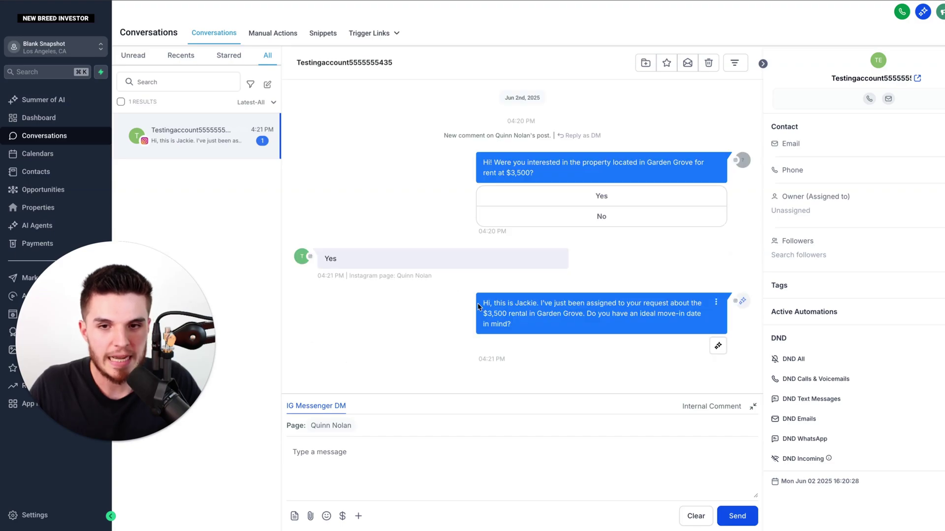
drag(481, 302, 532, 326)
click(440, 320)
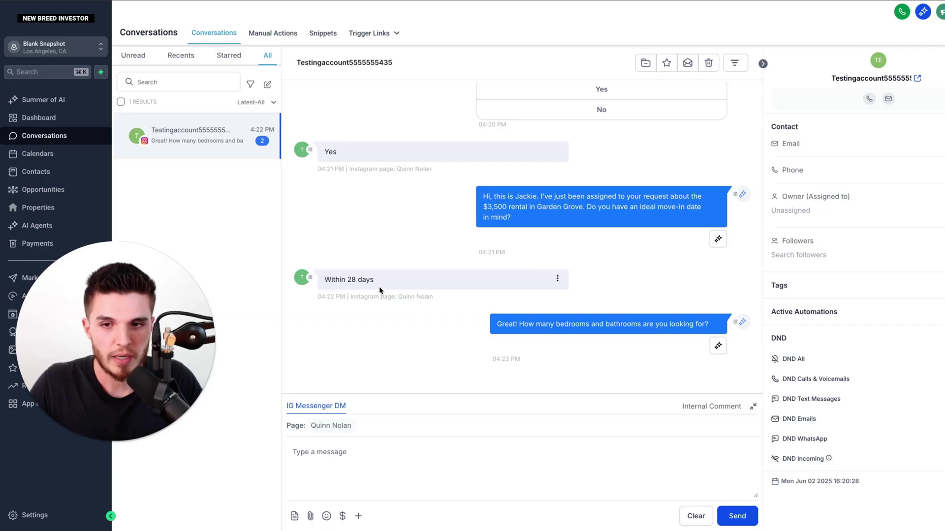
drag(379, 289, 321, 279)
click(496, 325)
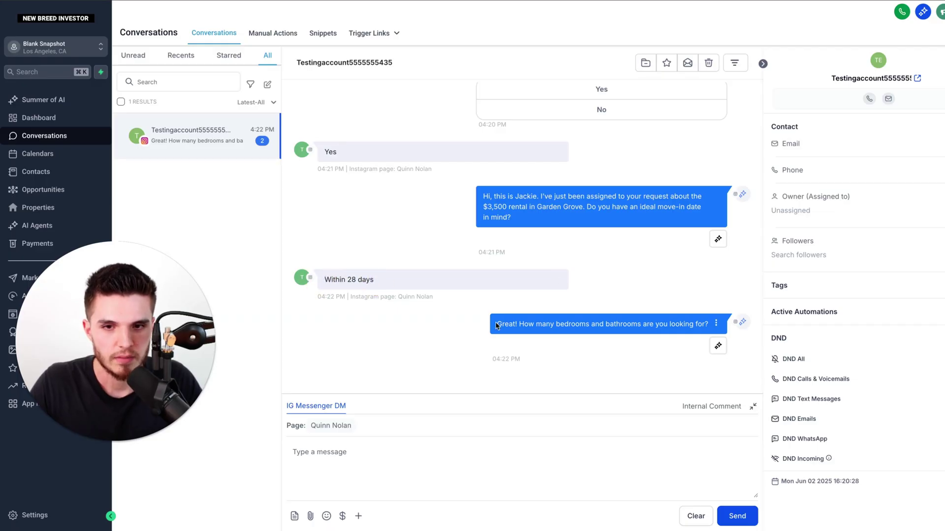
Highlight the bot's bedrooms, budget, rental-term and pets questions, then the offered appointment slots
drag(496, 325, 710, 332)
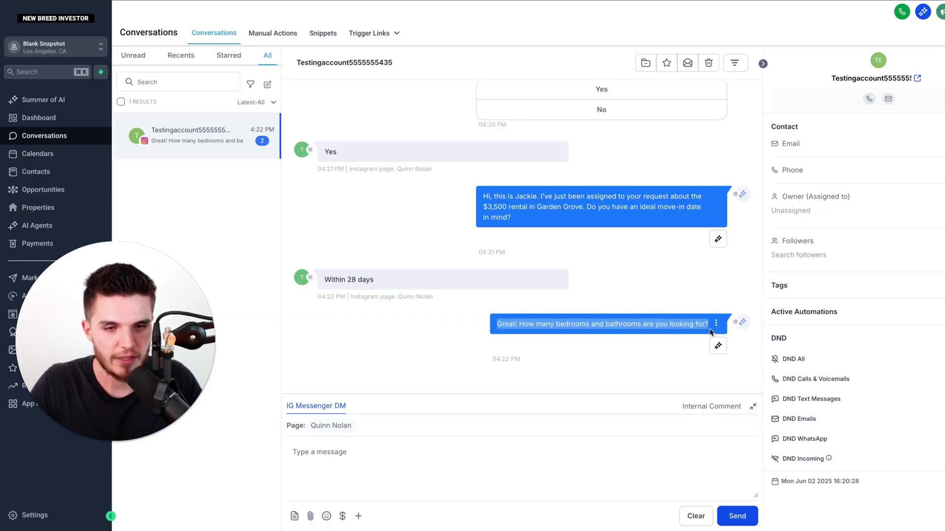
drag(534, 325, 711, 328)
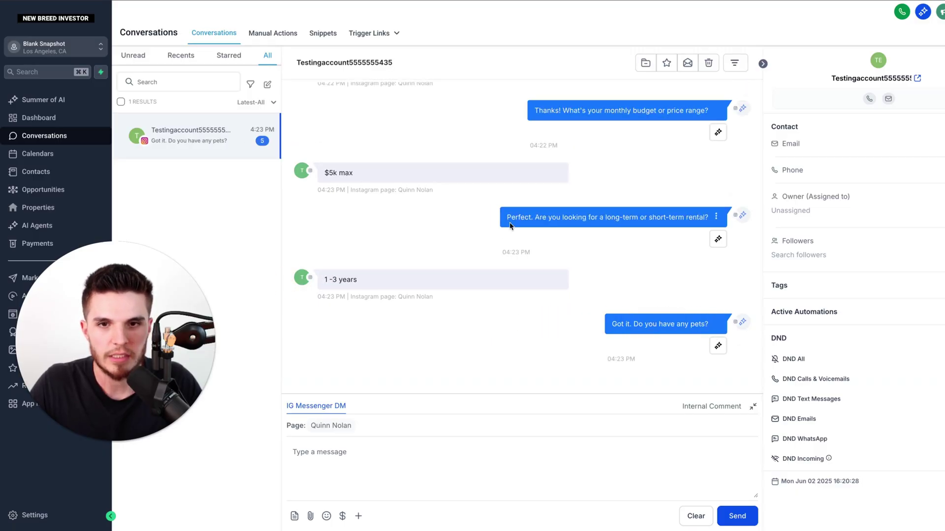
drag(531, 220, 715, 221)
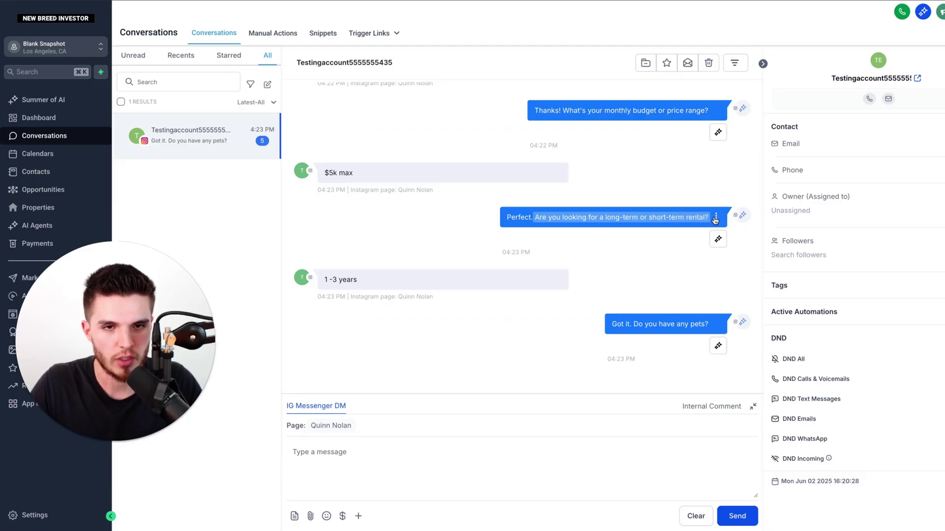
drag(607, 323, 725, 325)
click(641, 300)
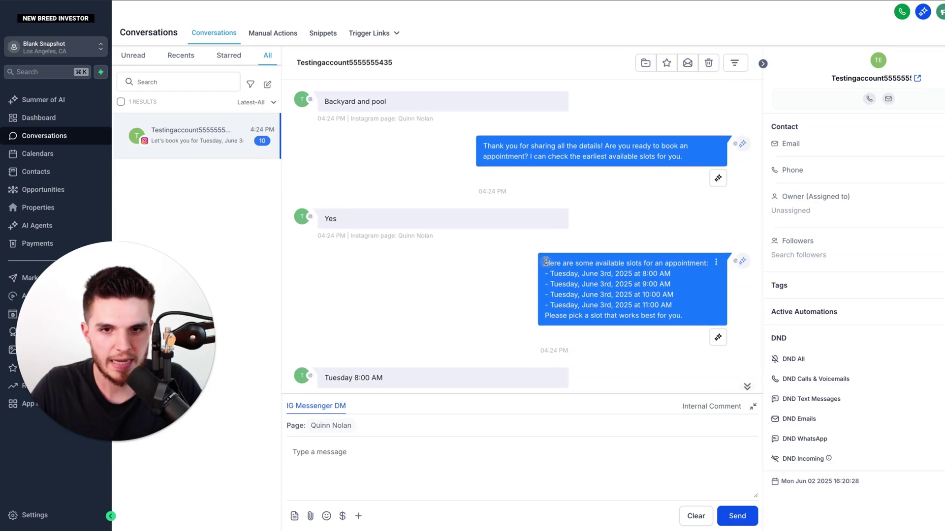
drag(544, 263, 685, 312)
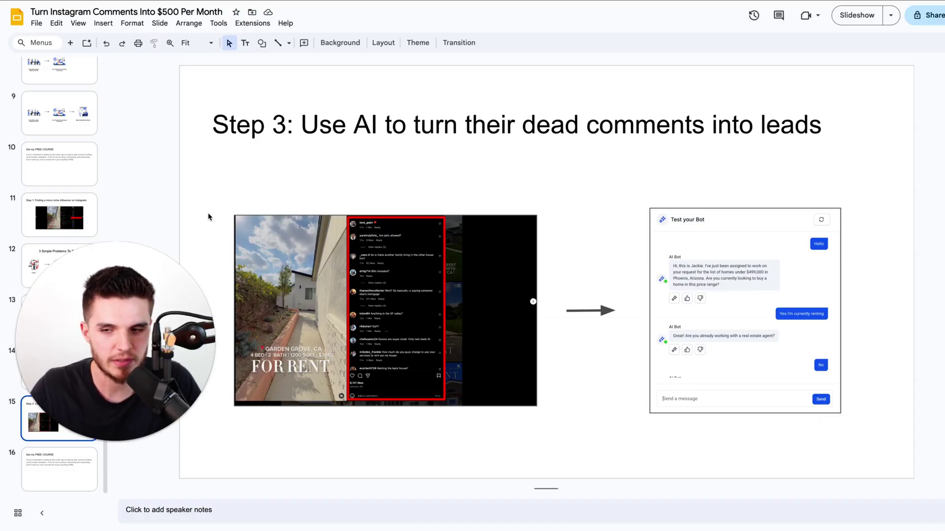
Advance from slide 15 to slide 16, 'Get my FREE COURSE'
key(Down)
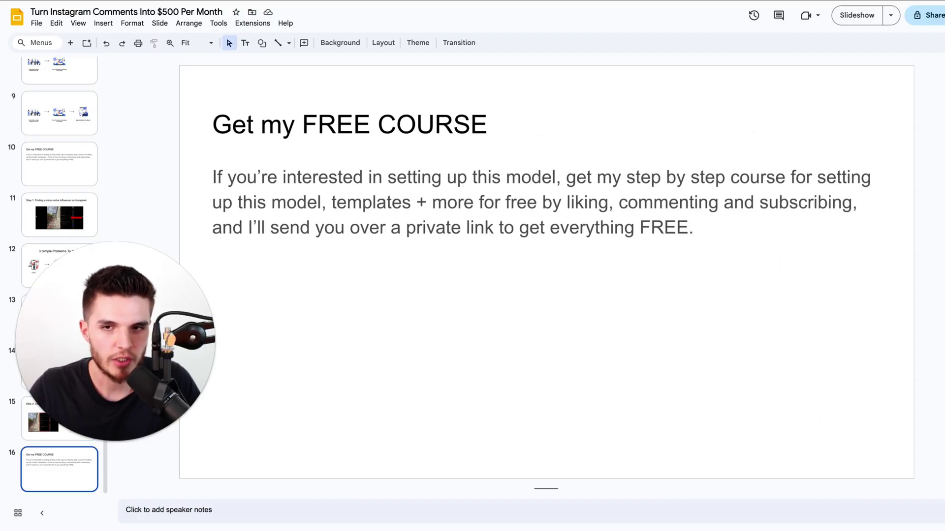